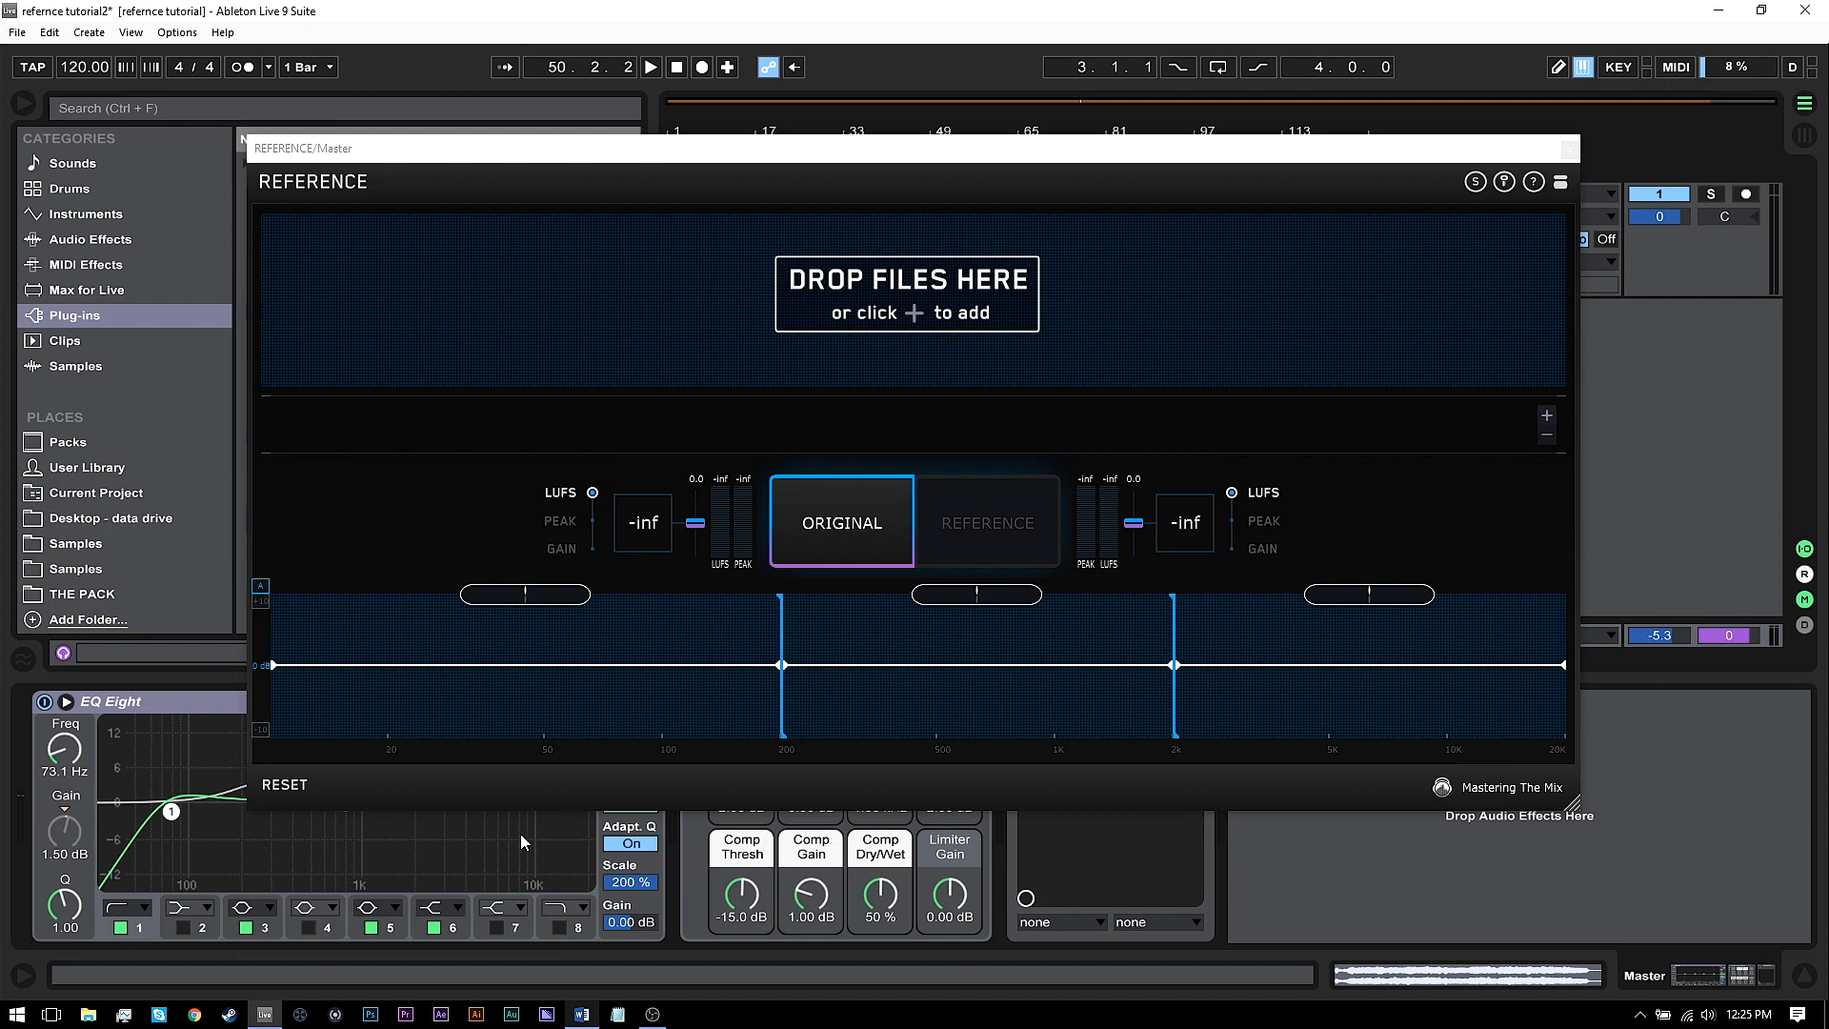
Load the its-a-shame-PRE-MASTER audio file into REFERENCE and switch monitoring to the reference and back to the original
{"action": "left_click", "coordinate": [899, 314]}
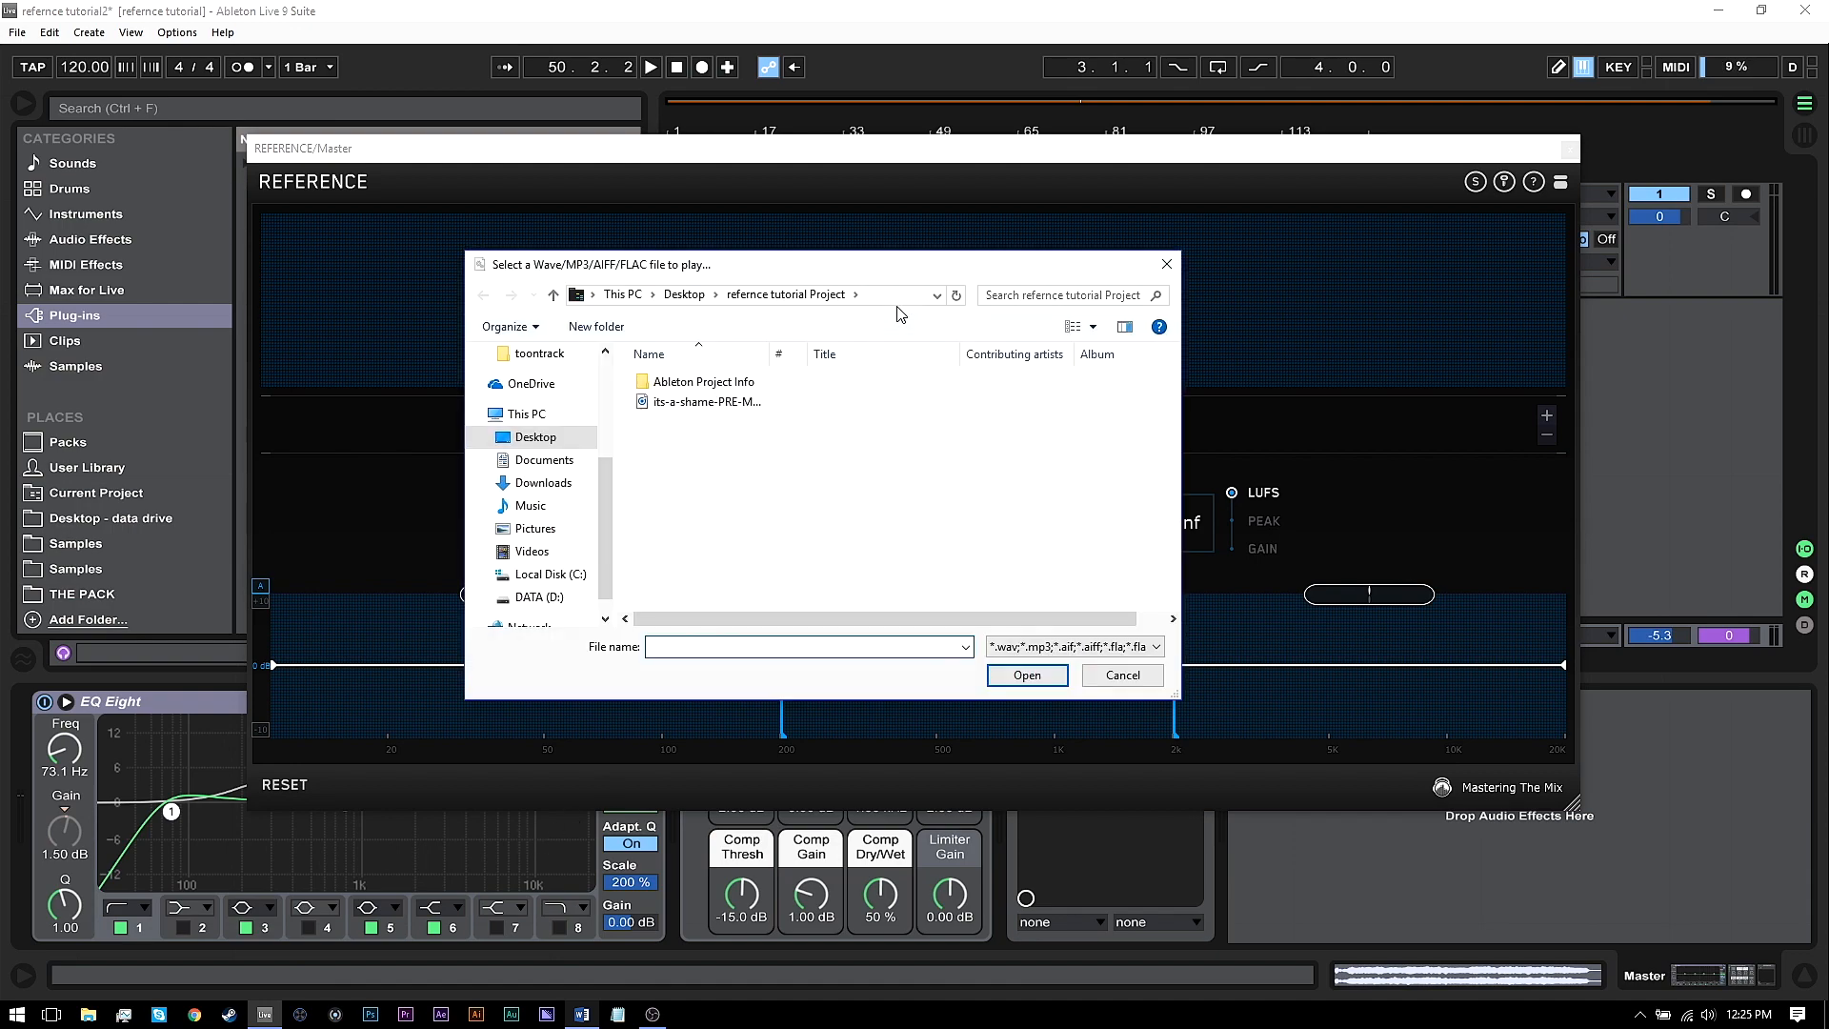
{"action": "double_click", "coordinate": [663, 403]}
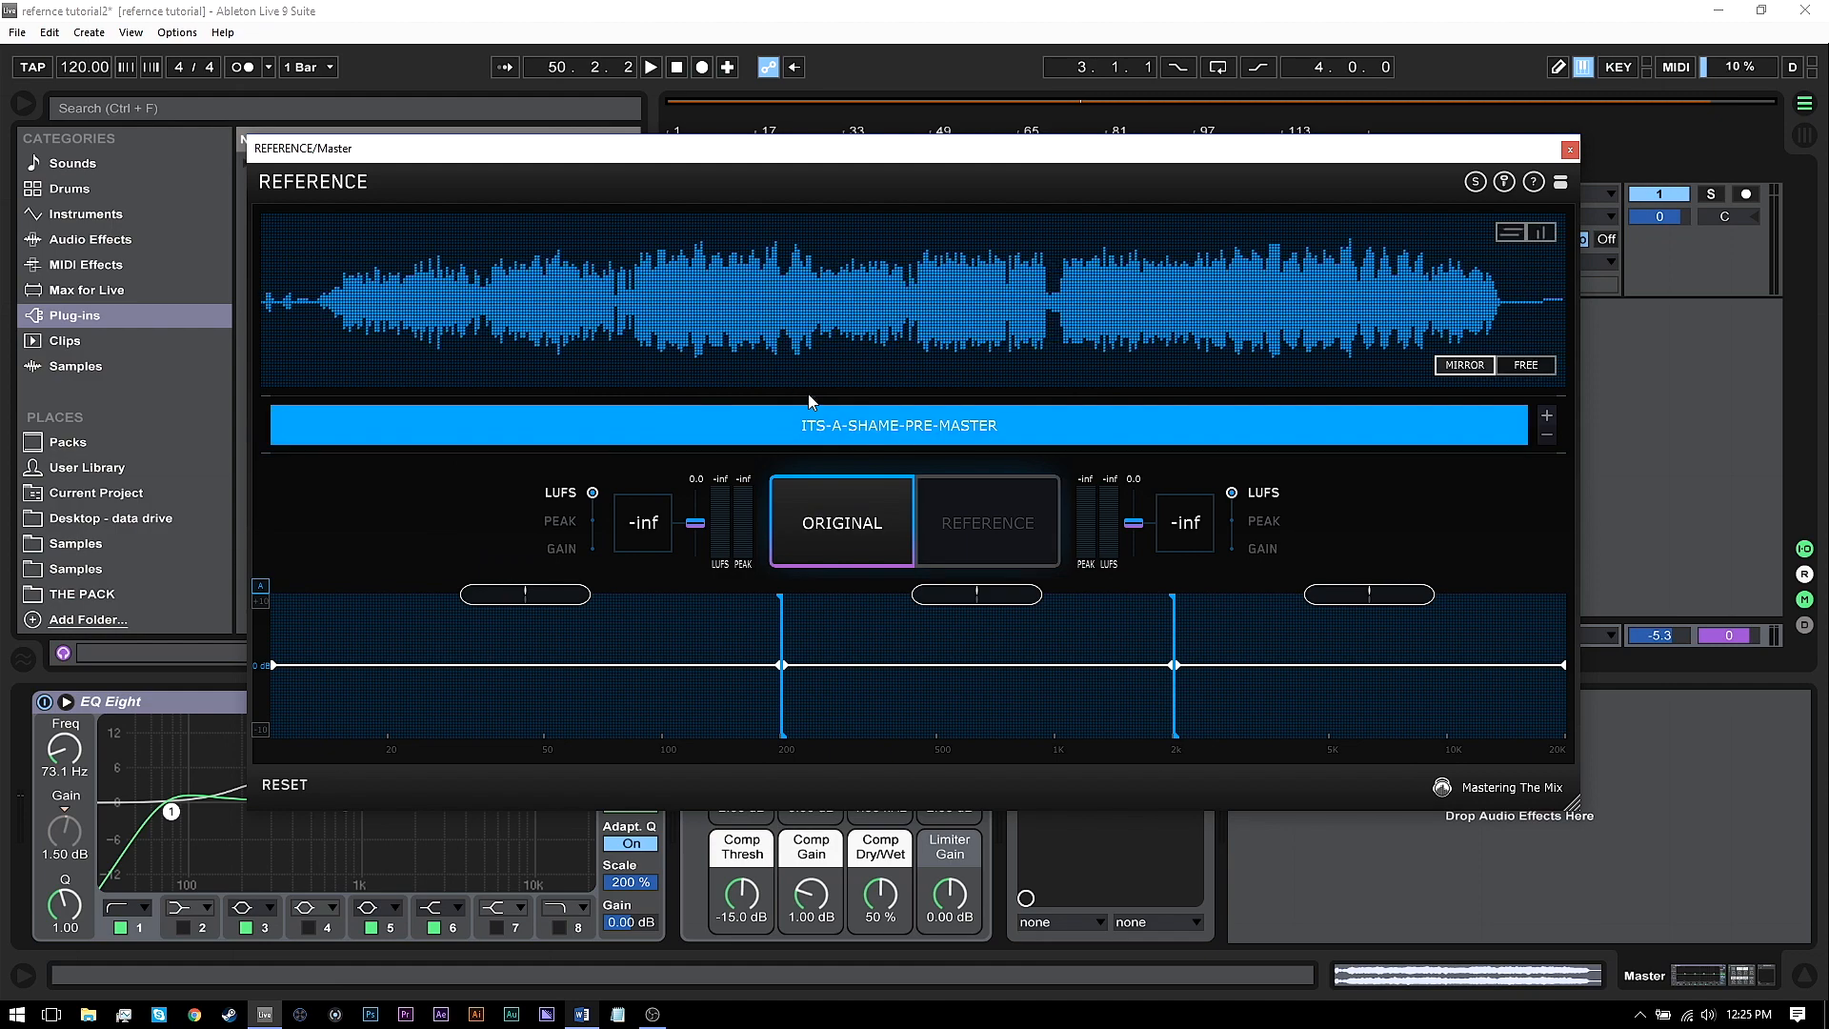
{"action": "left_click", "coordinate": [994, 520]}
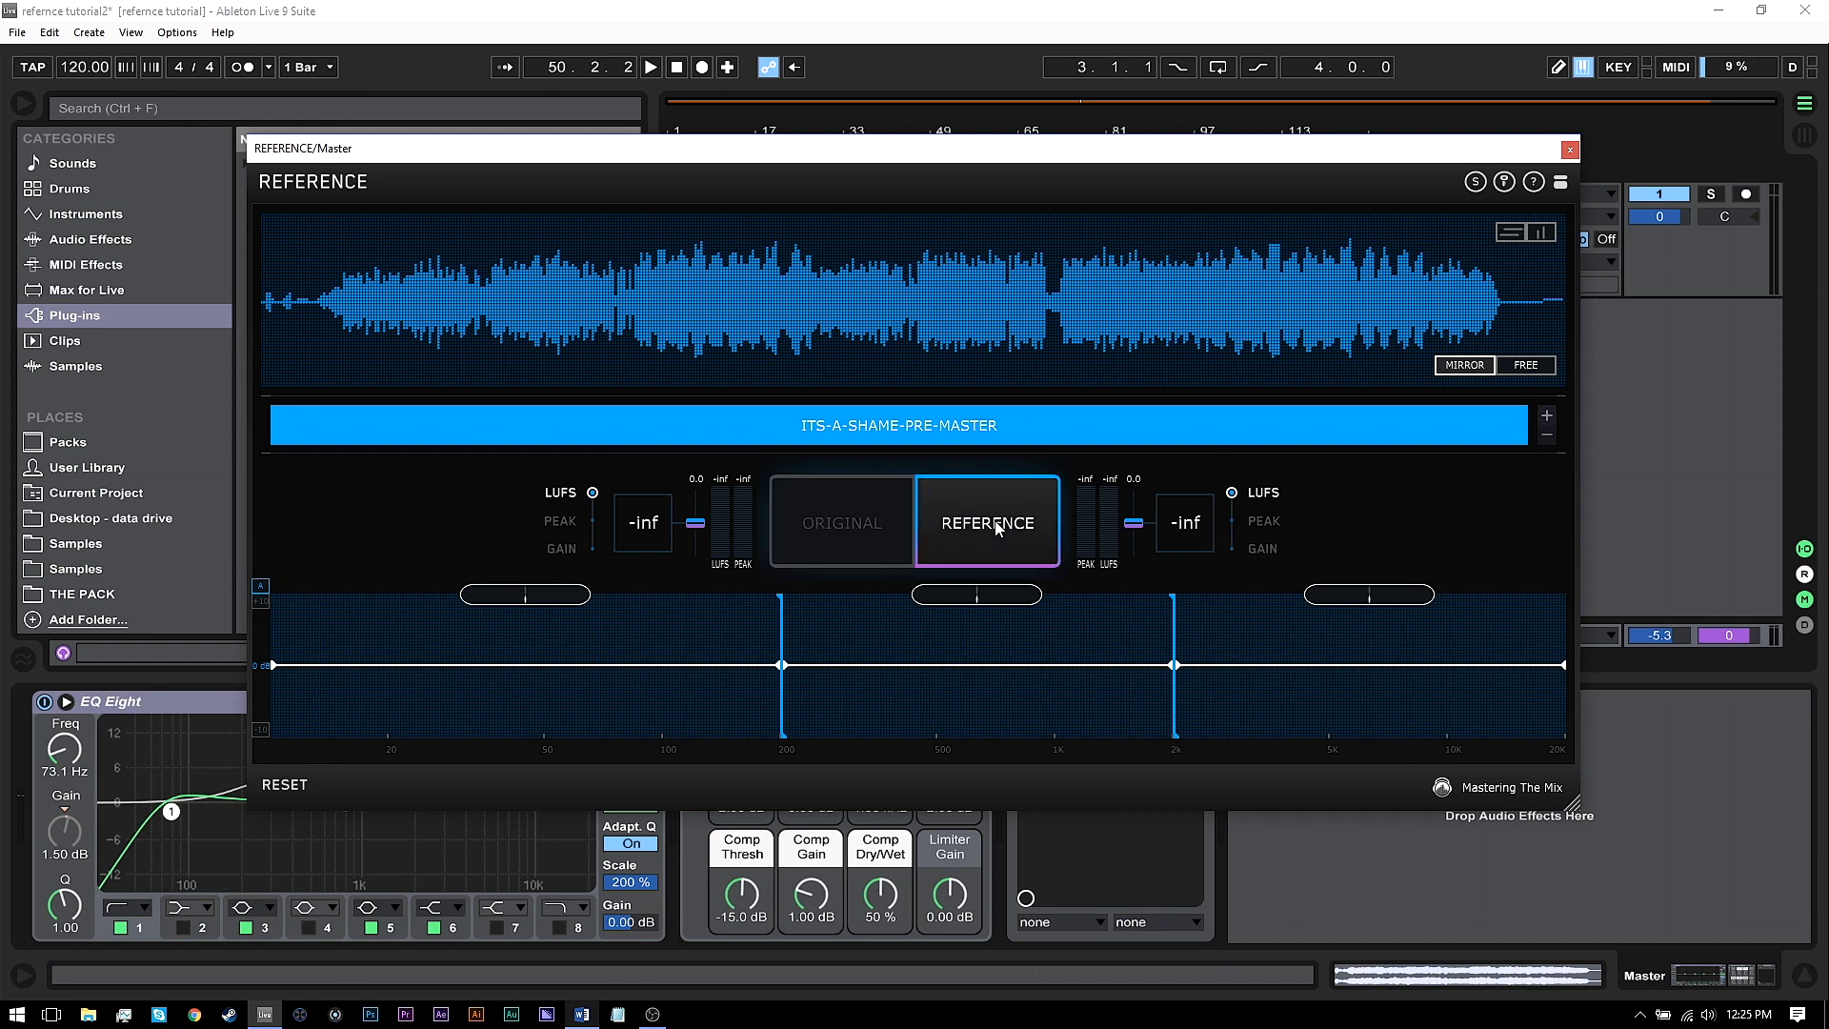
{"action": "left_click", "coordinate": [846, 528]}
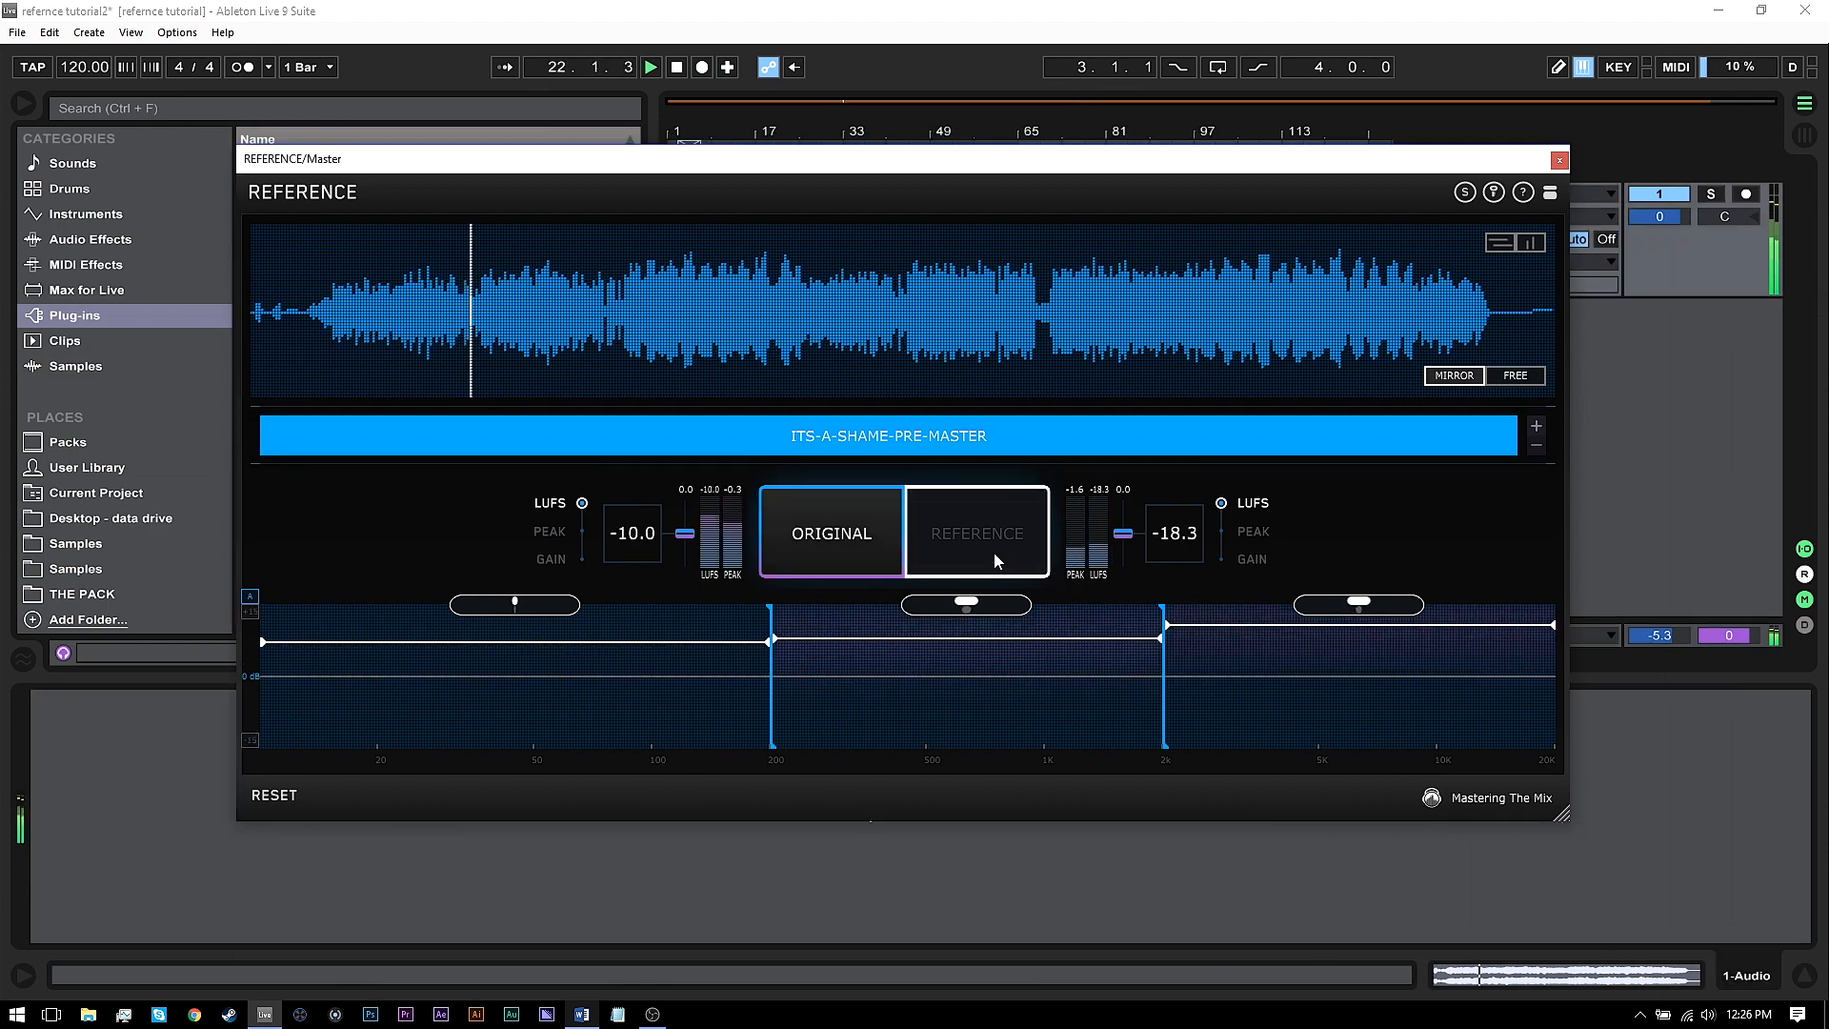
Alternate between the reference and original tracks during playback to compare them without level matching, and stop playback
{"action": "left_click", "coordinate": [952, 557]}
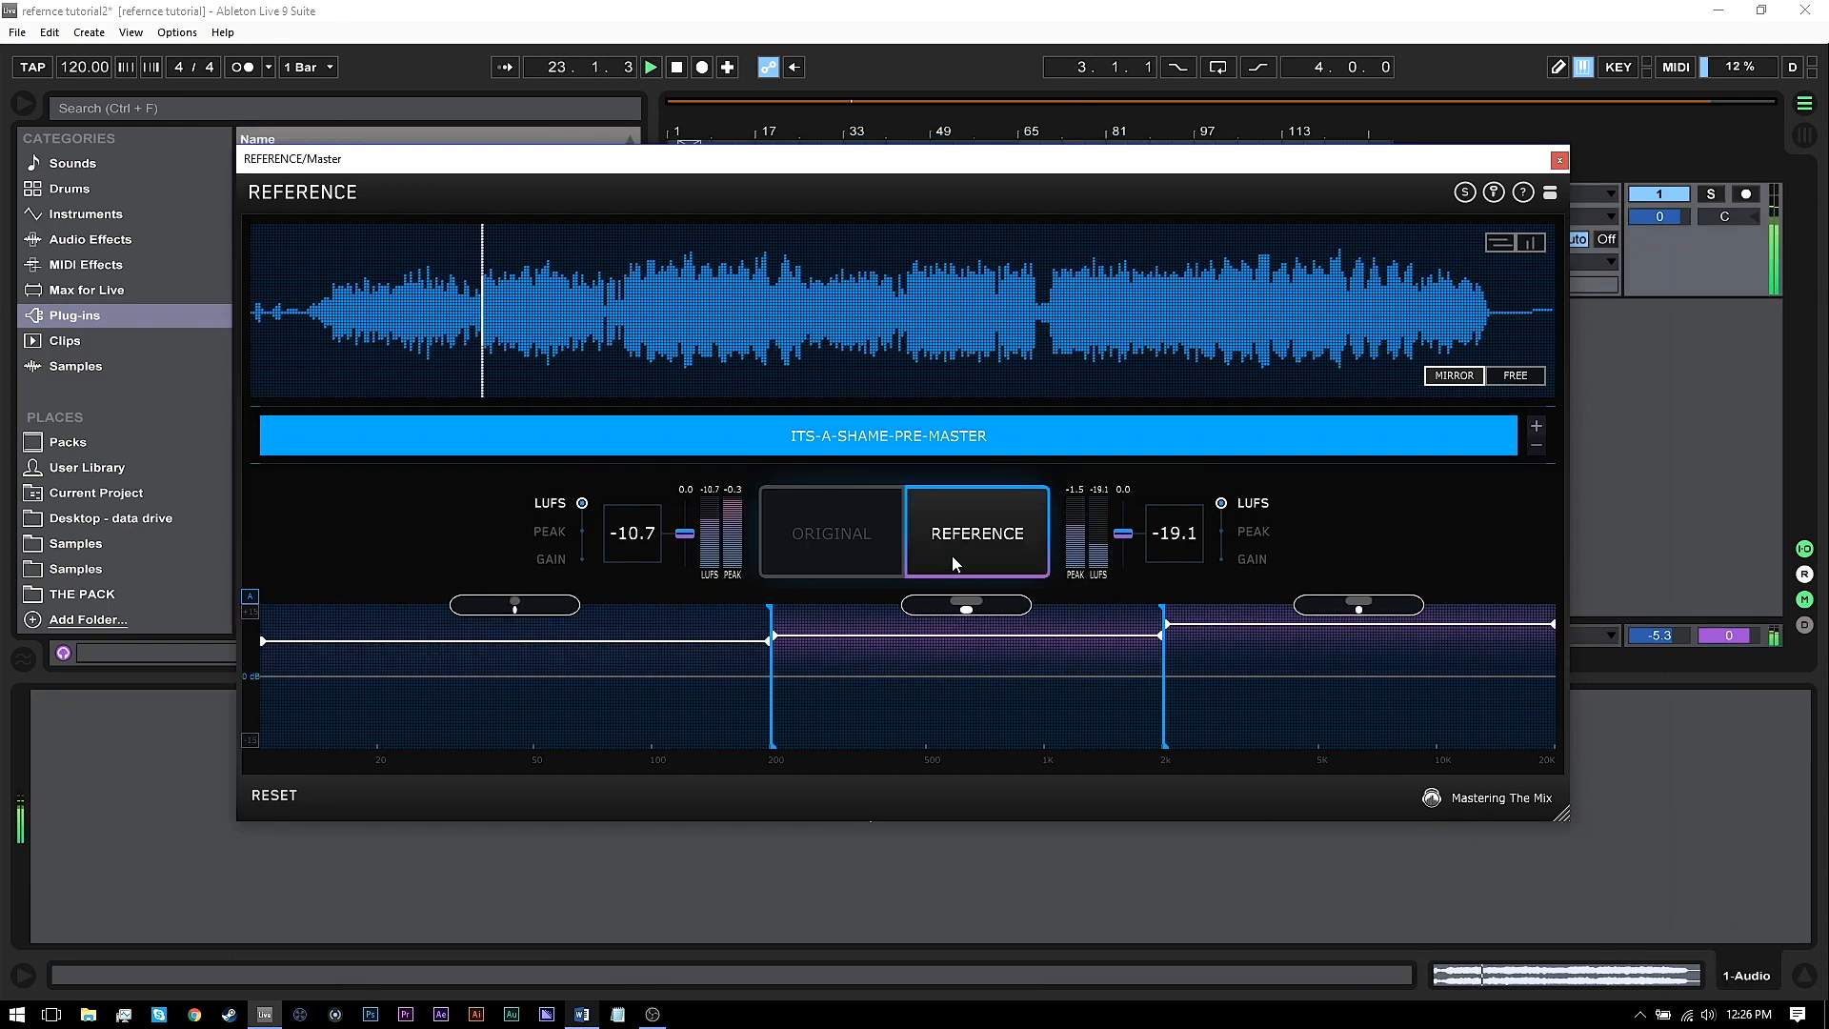
{"action": "left_click", "coordinate": [872, 549]}
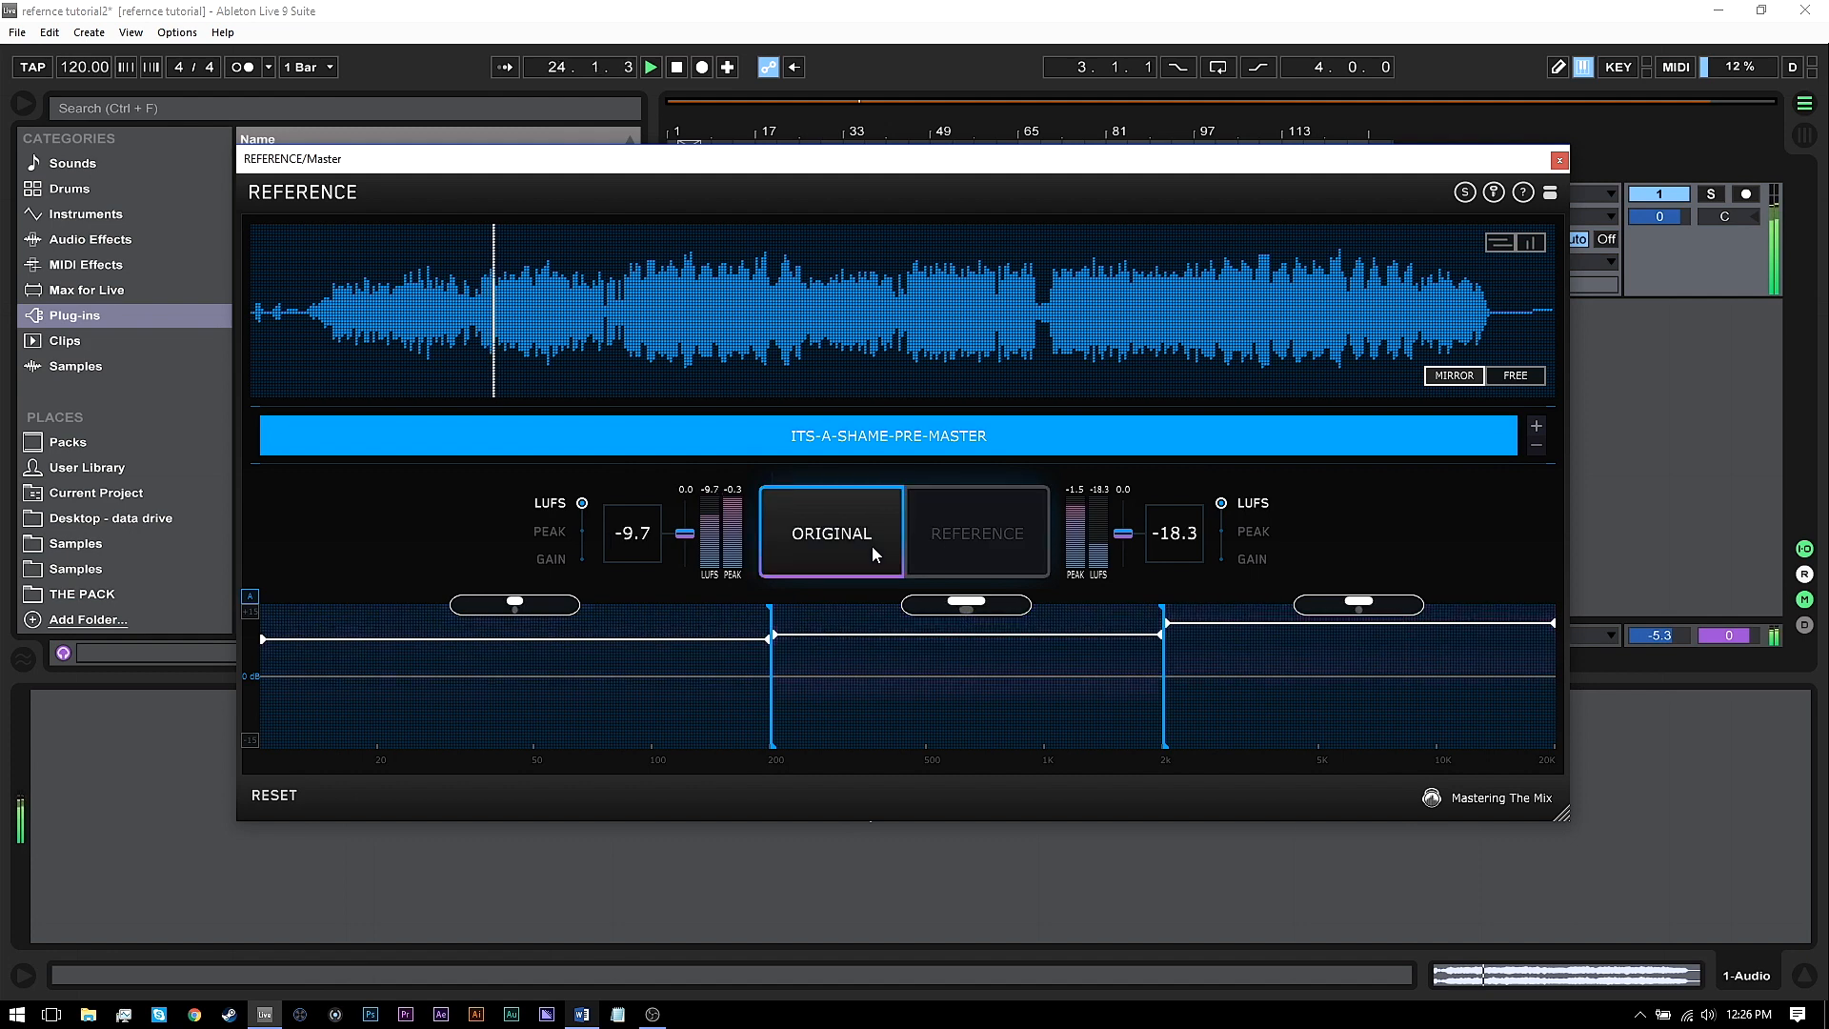
{"action": "left_click", "coordinate": [933, 549]}
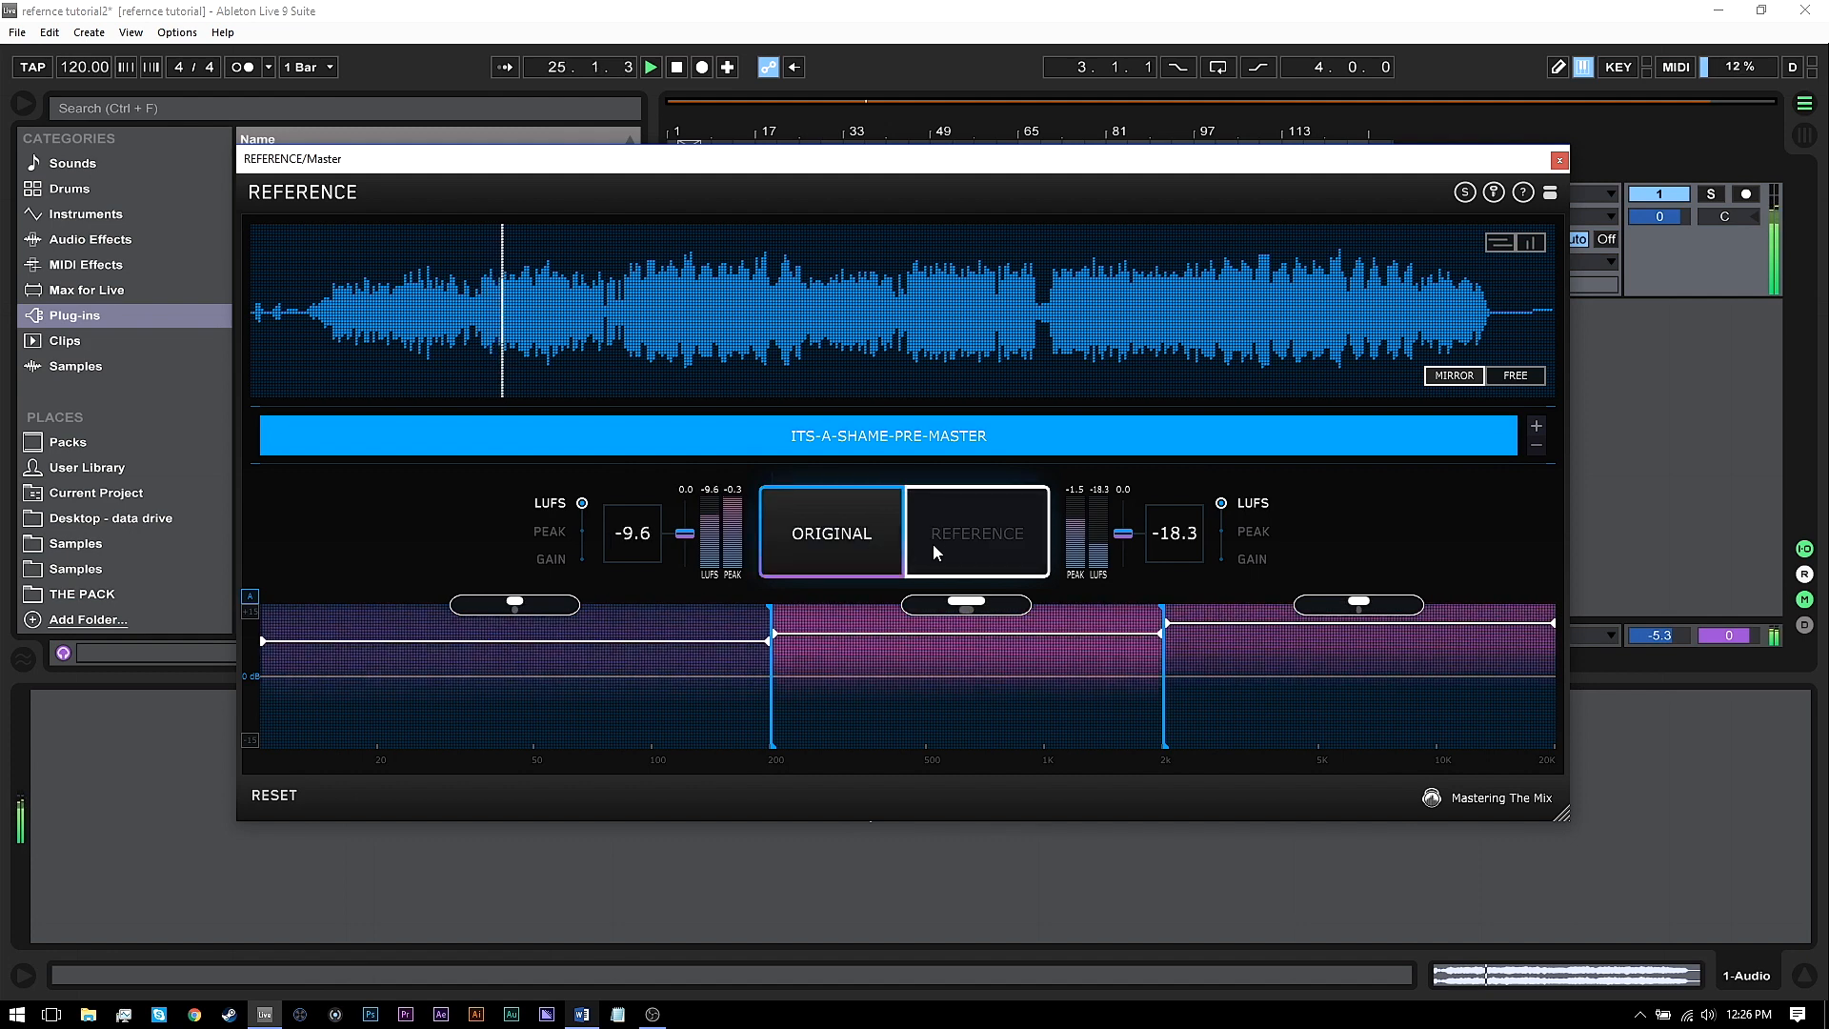
{"action": "key", "text": "space"}
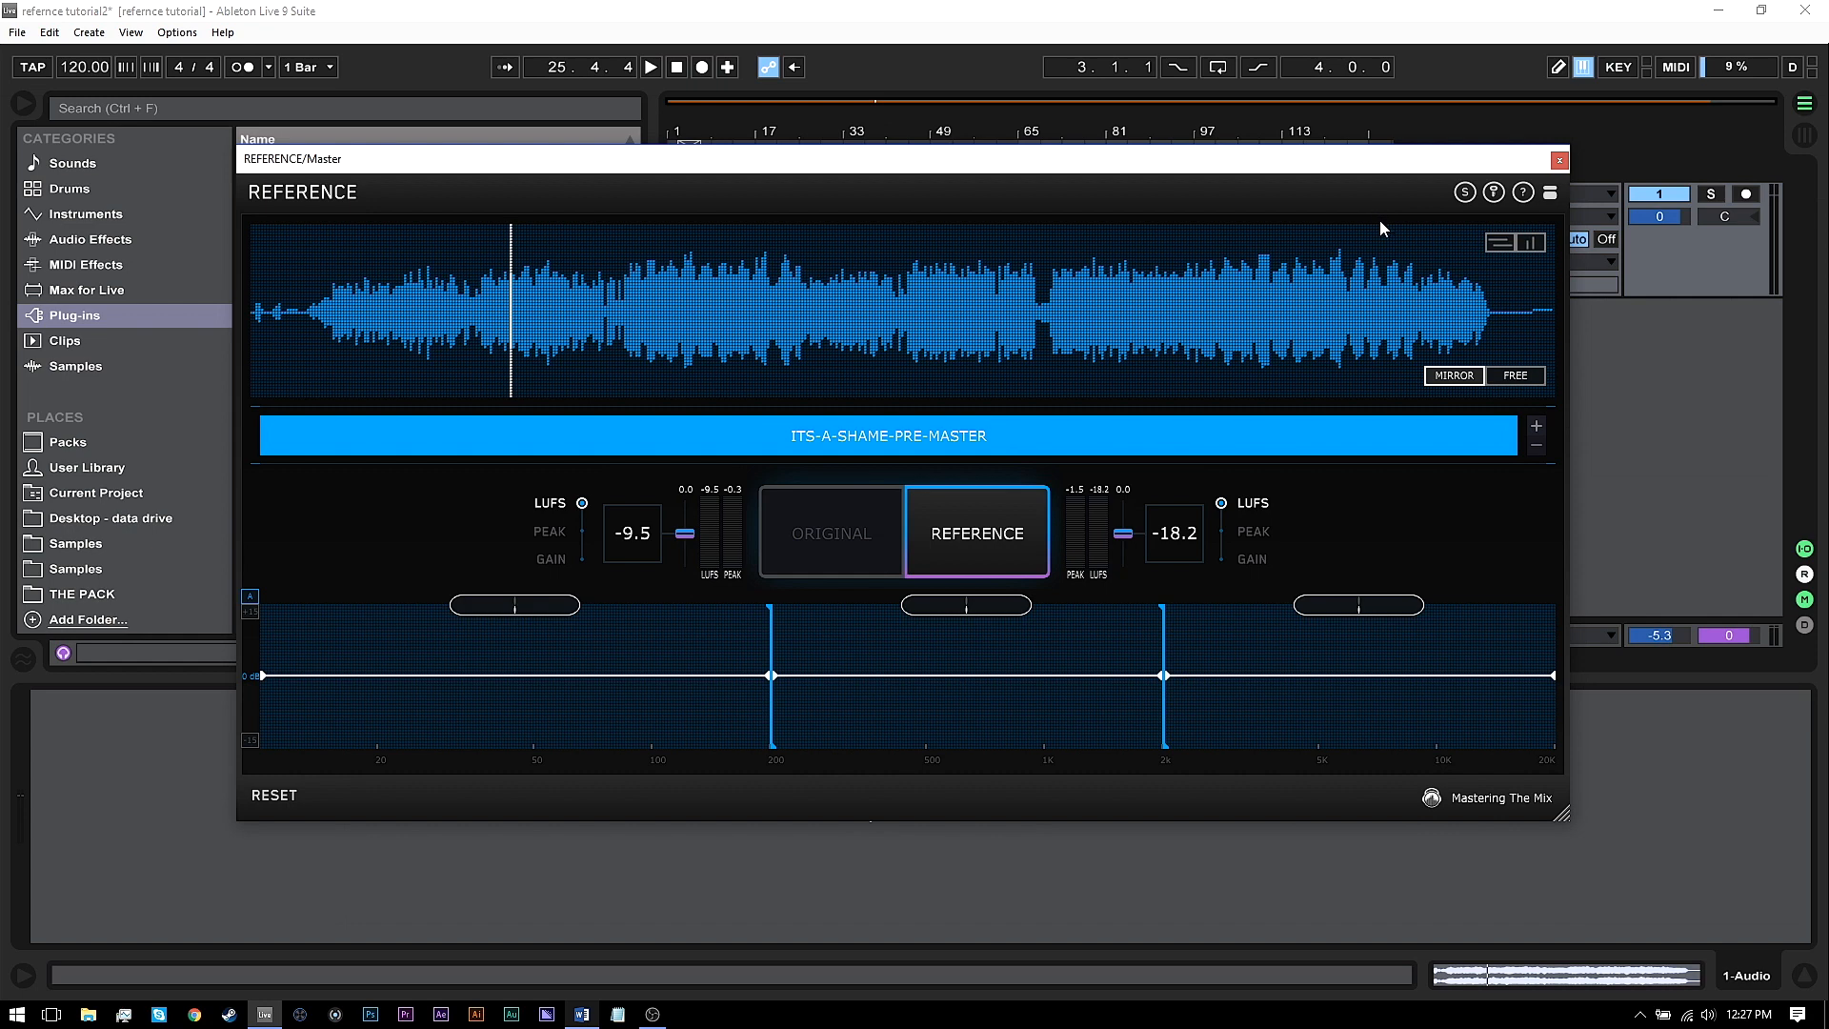
Enable level matching and compare the original with the reference during playback, ending on the original with playback stopped
{"action": "left_click", "coordinate": [1531, 244]}
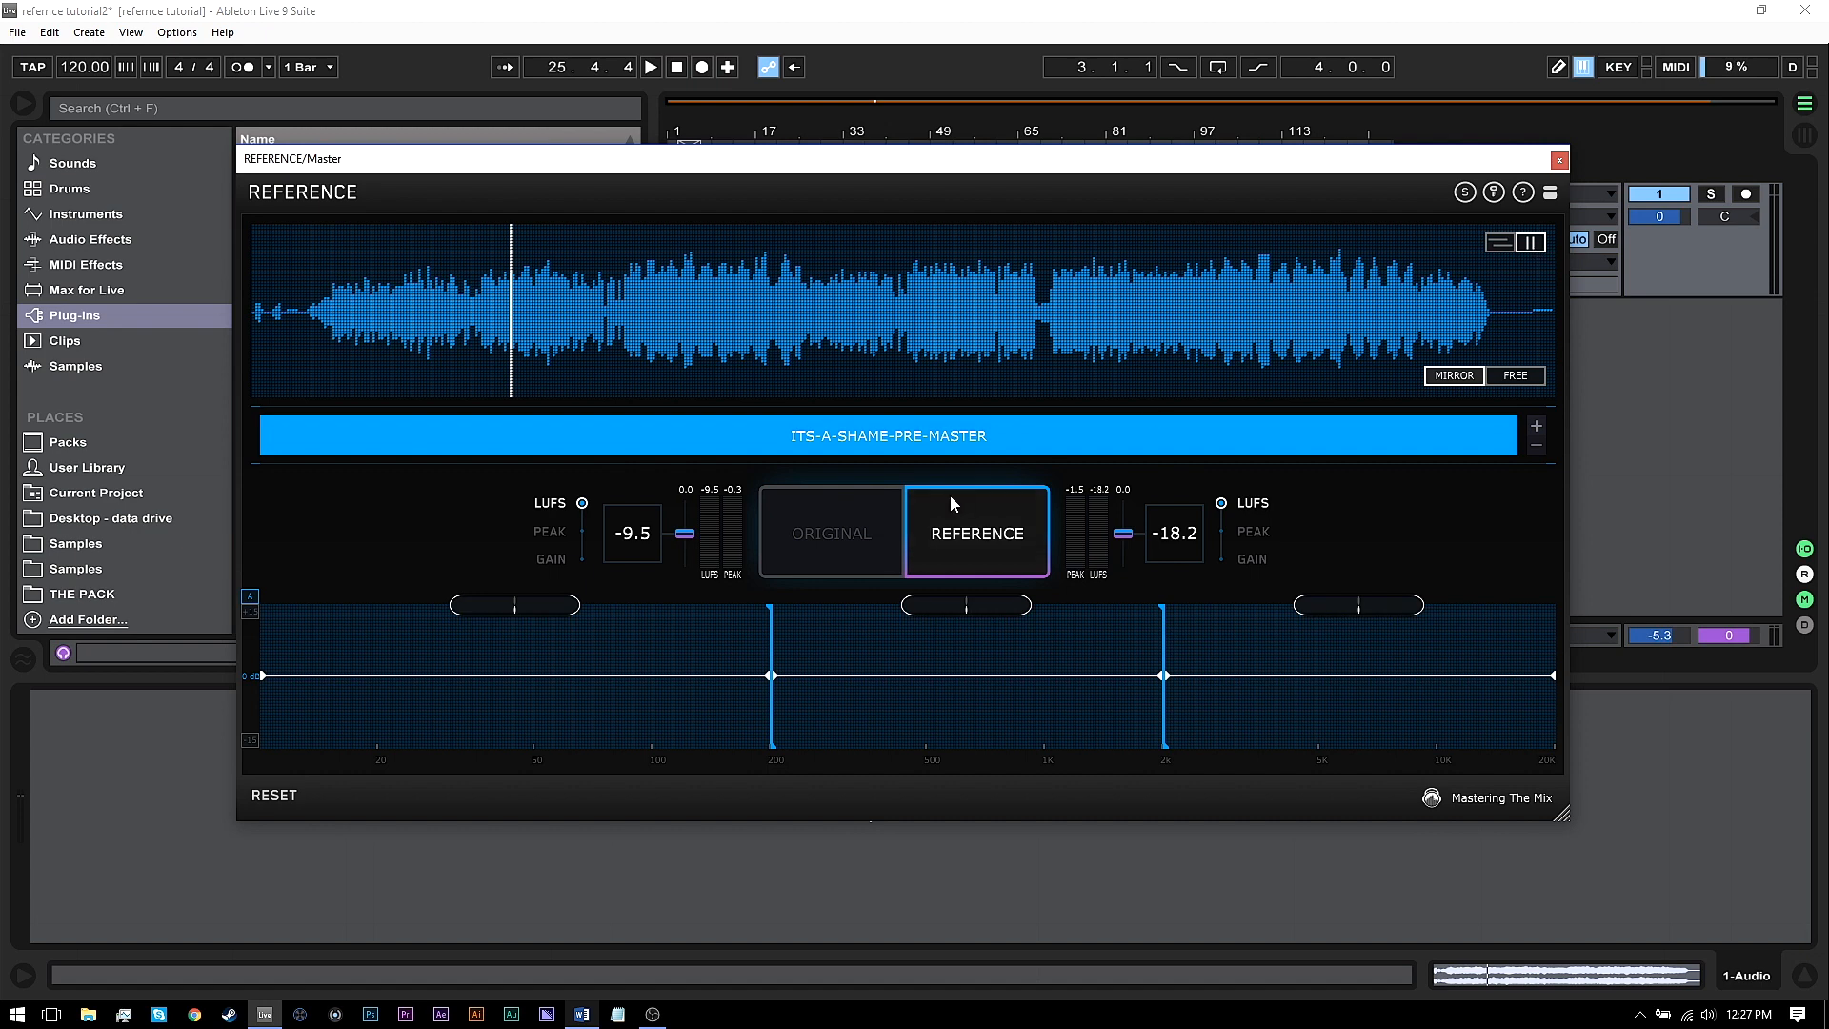
{"action": "key", "text": "space"}
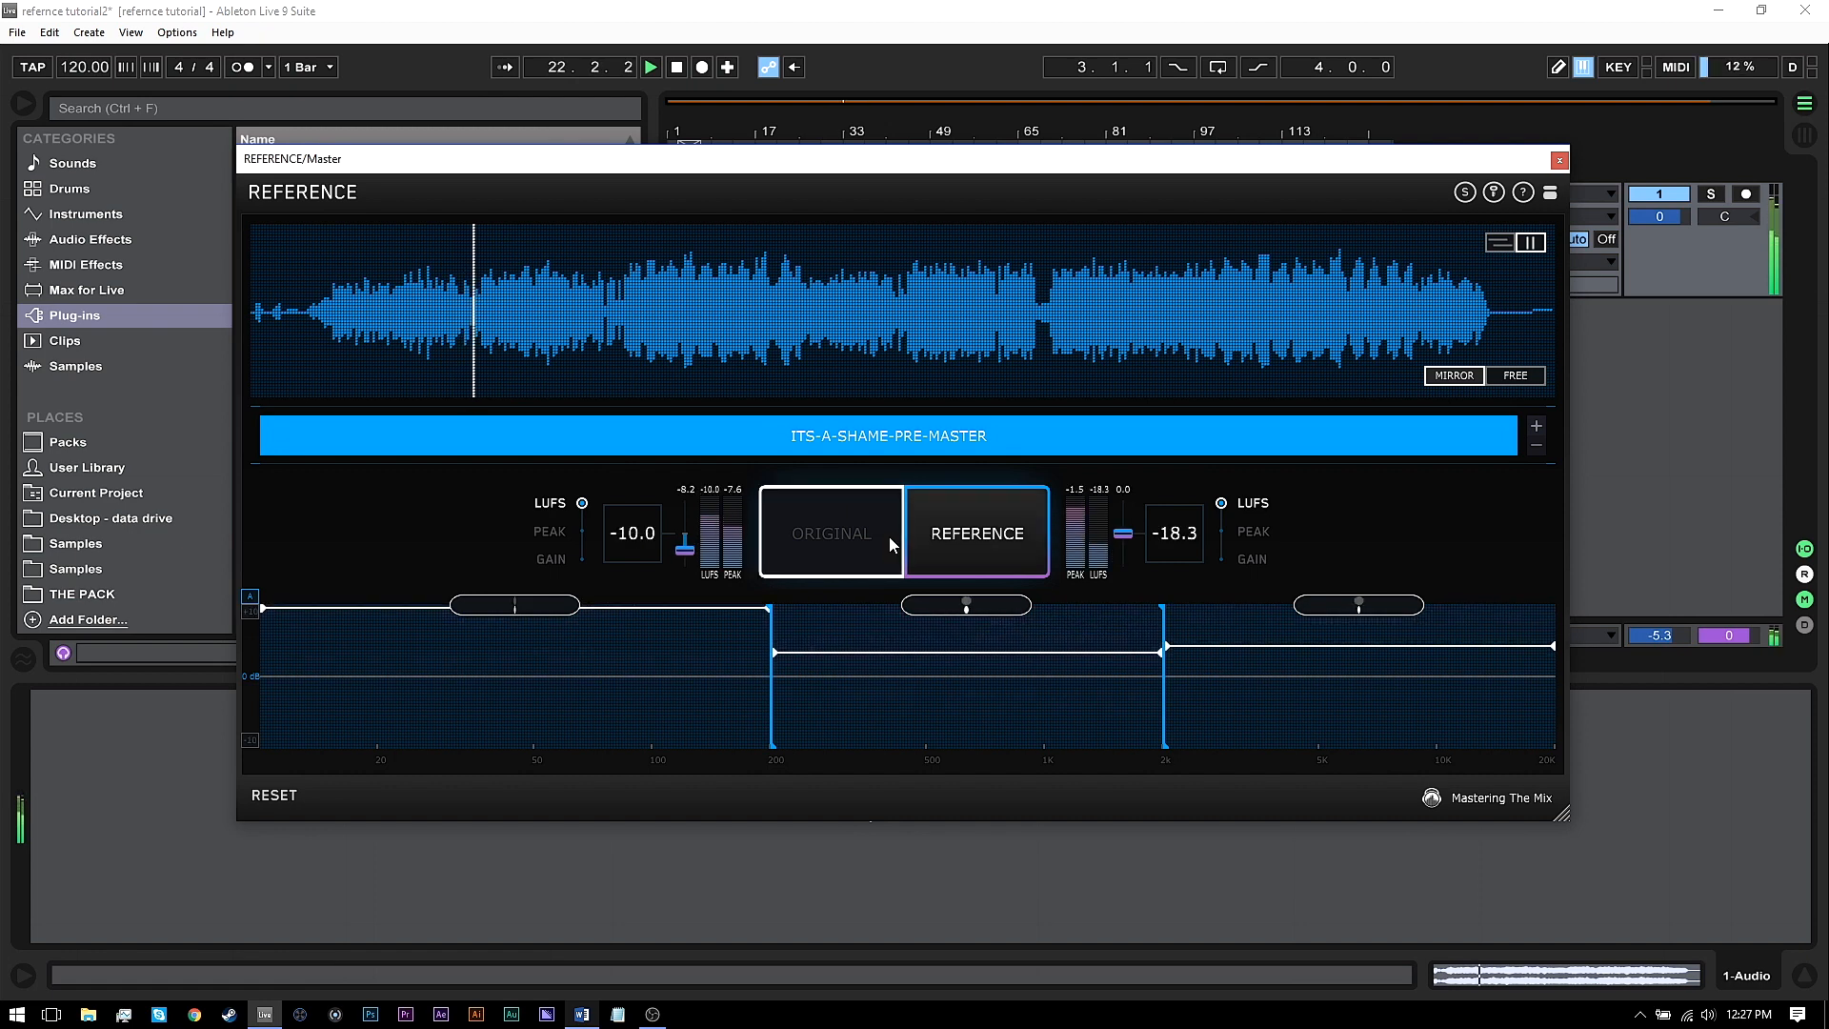
{"action": "left_click", "coordinate": [885, 536]}
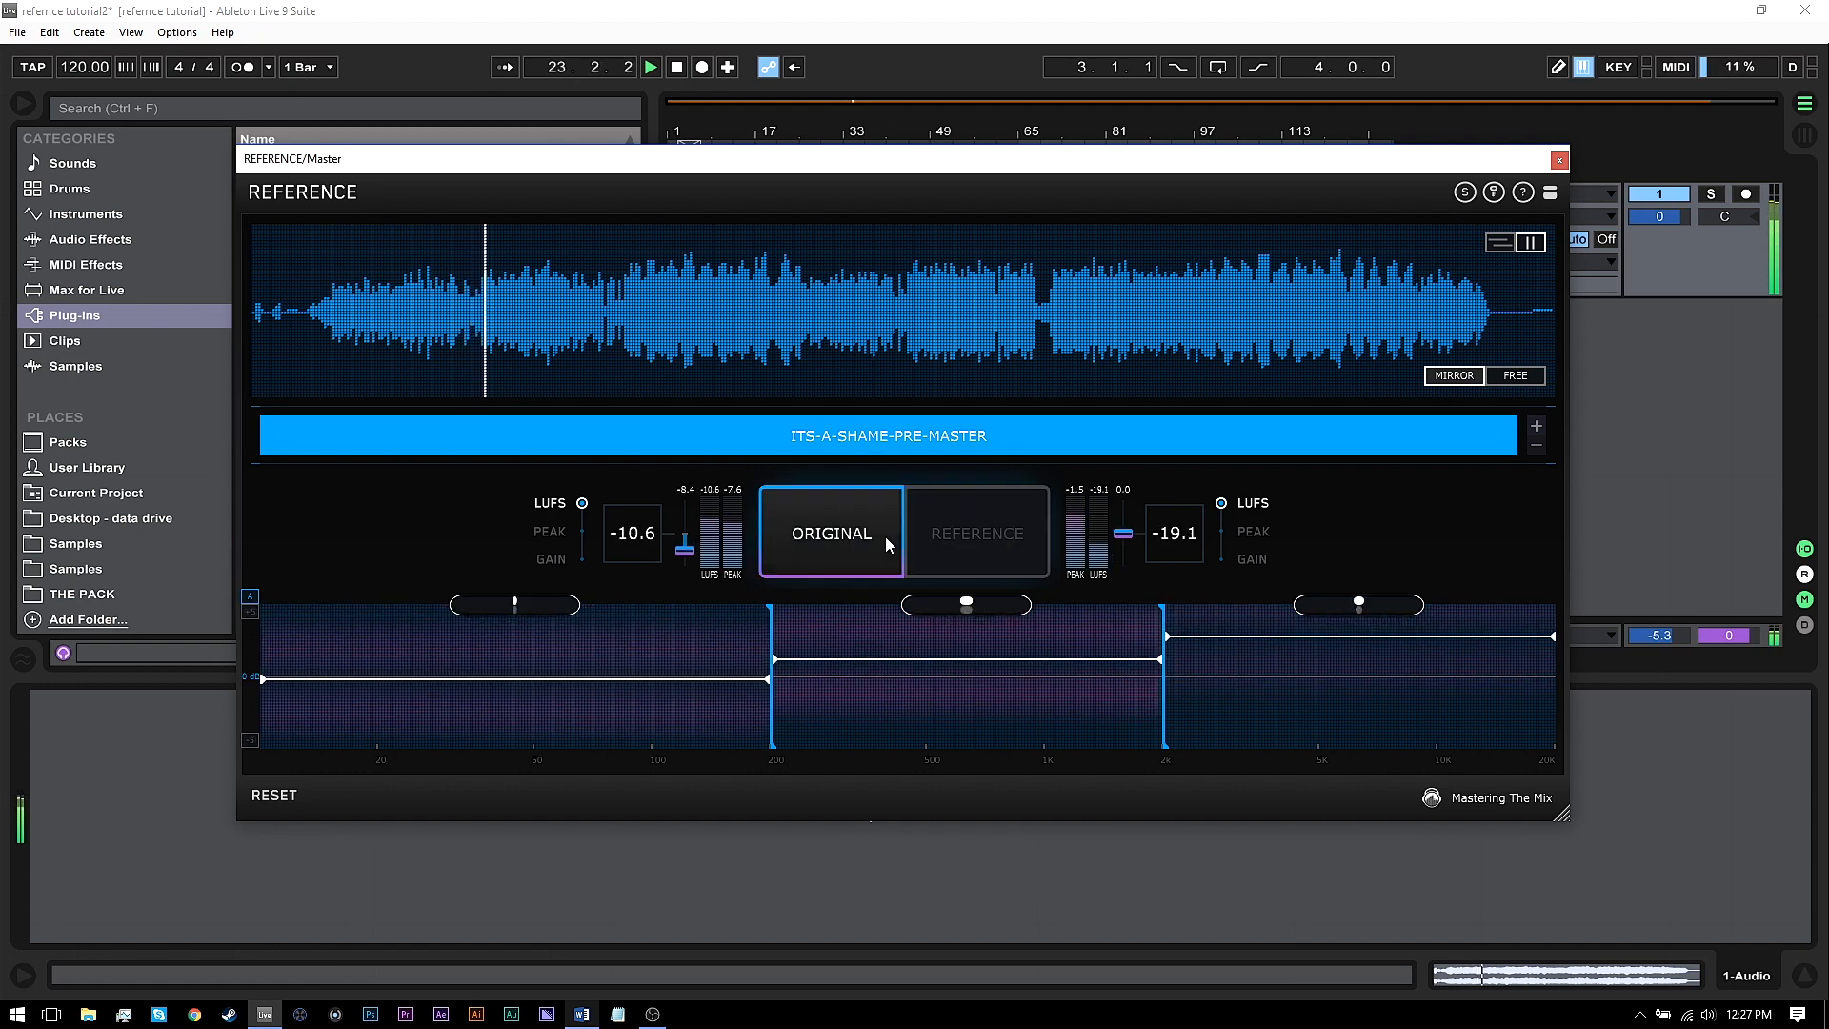
{"action": "left_click", "coordinate": [968, 535]}
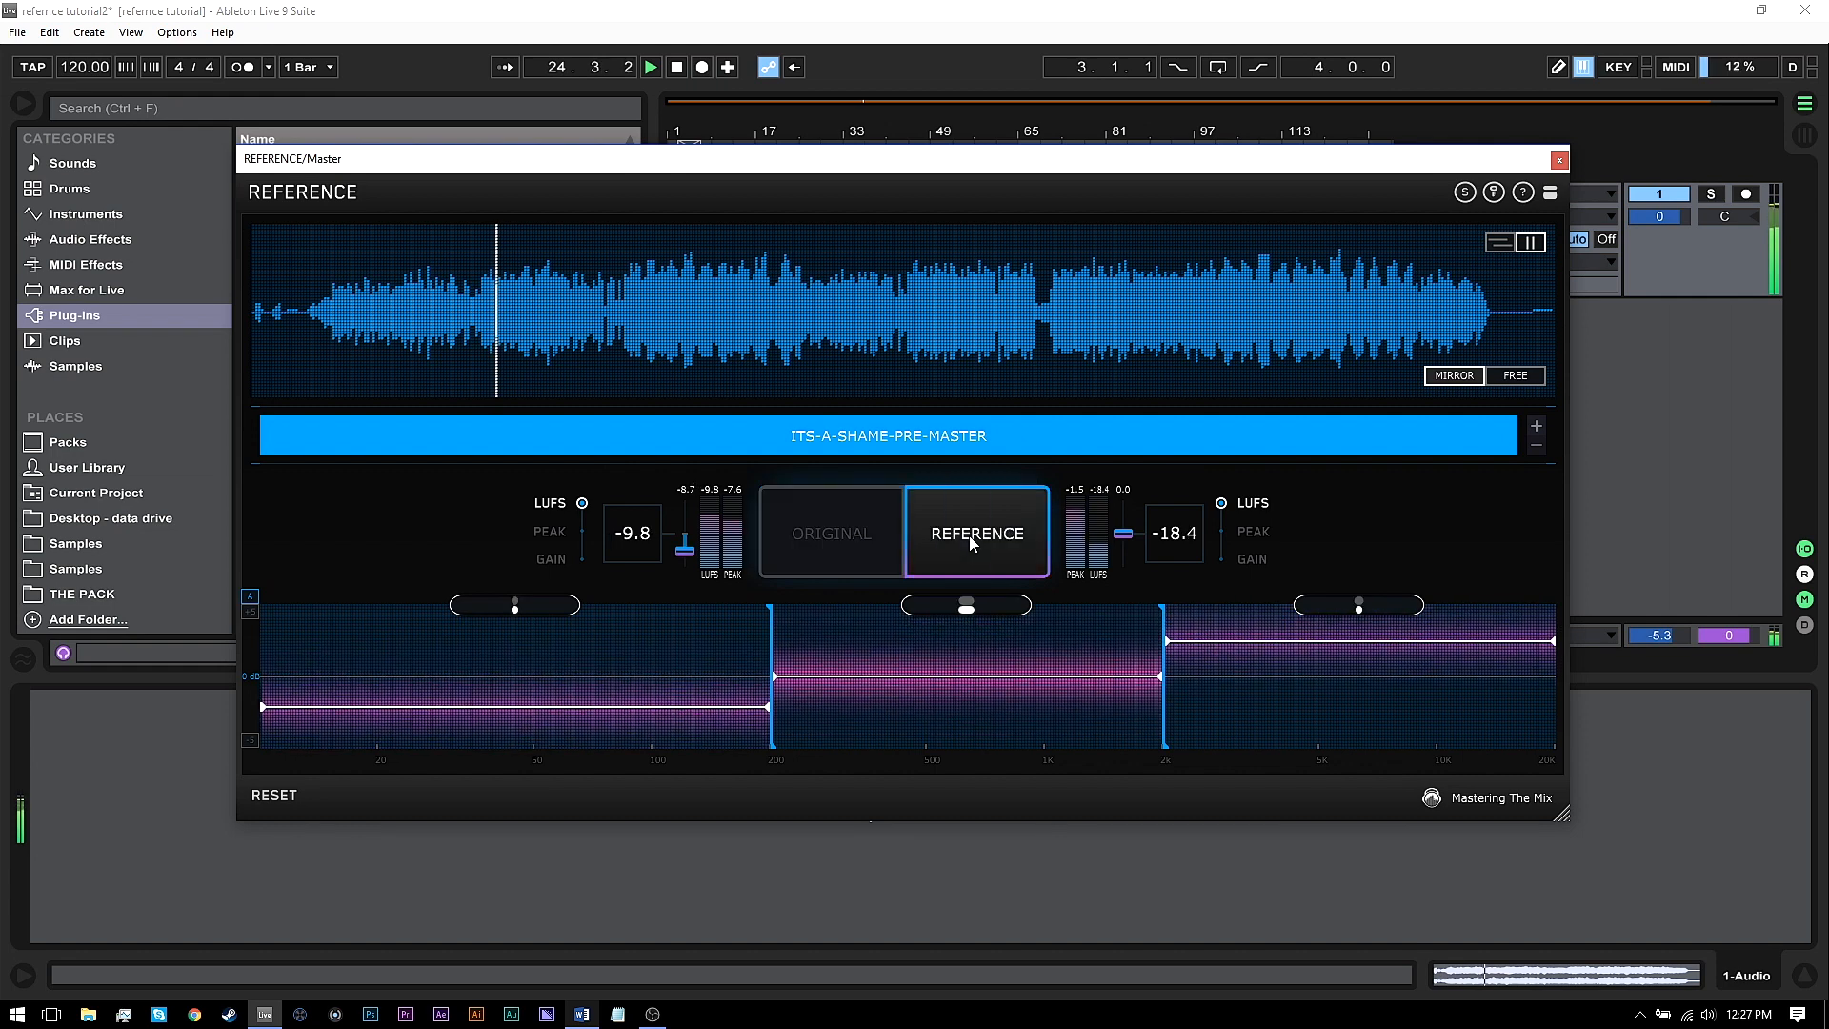
{"action": "left_click", "coordinate": [890, 533]}
{"action": "key", "text": "space"}
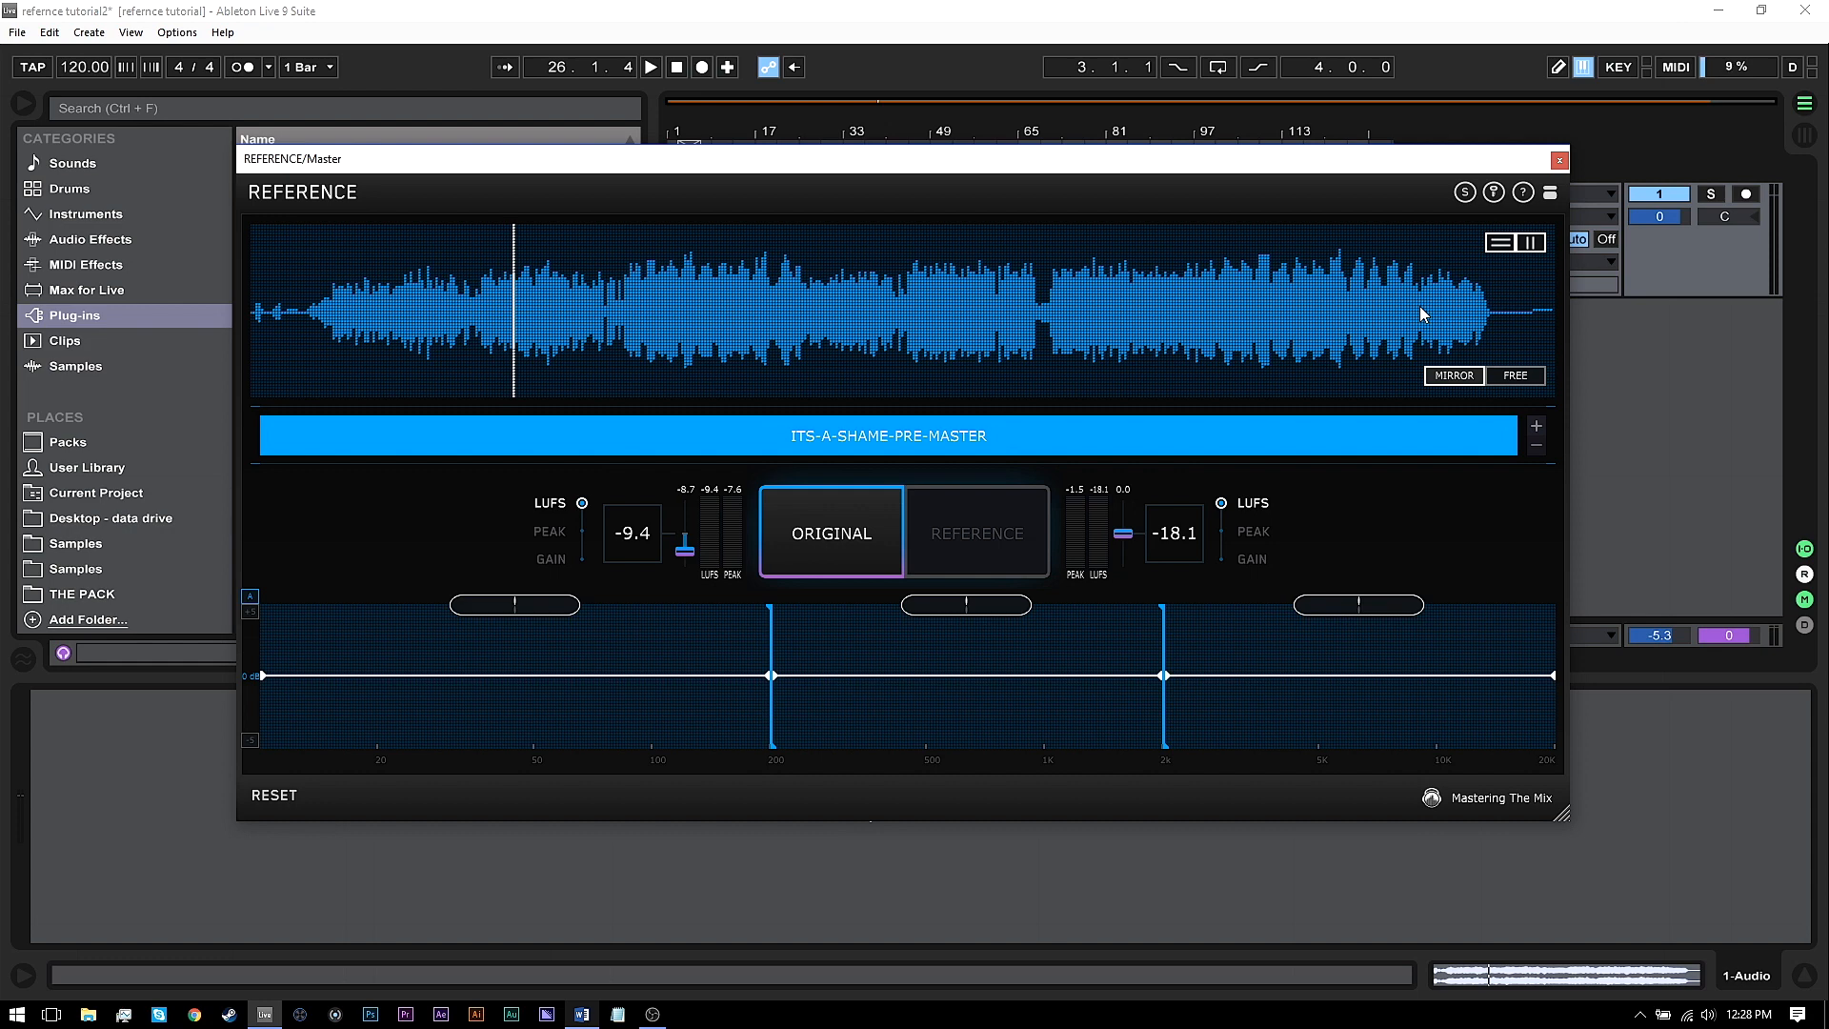
Play the song with track alignment and level matching on, alternating between reference and original to compare them
{"action": "key", "text": "space"}
{"action": "left_click", "coordinate": [953, 529]}
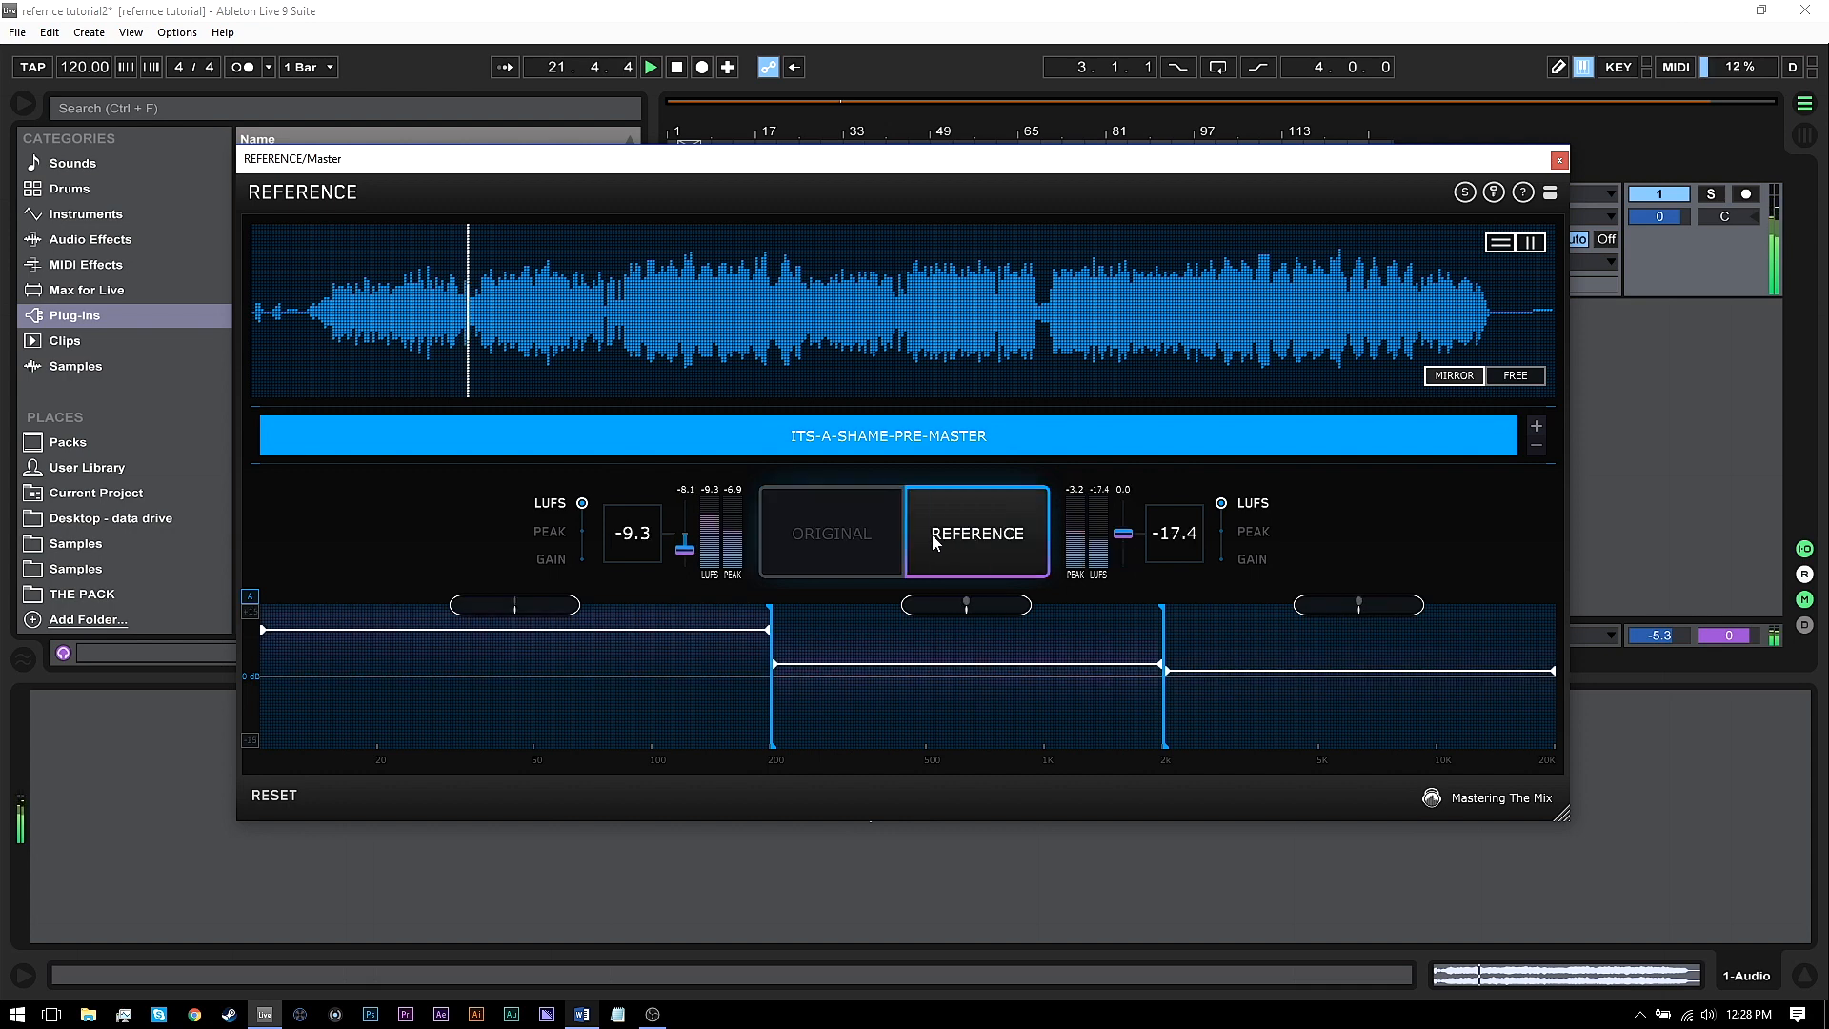
{"action": "left_click", "coordinate": [880, 535]}
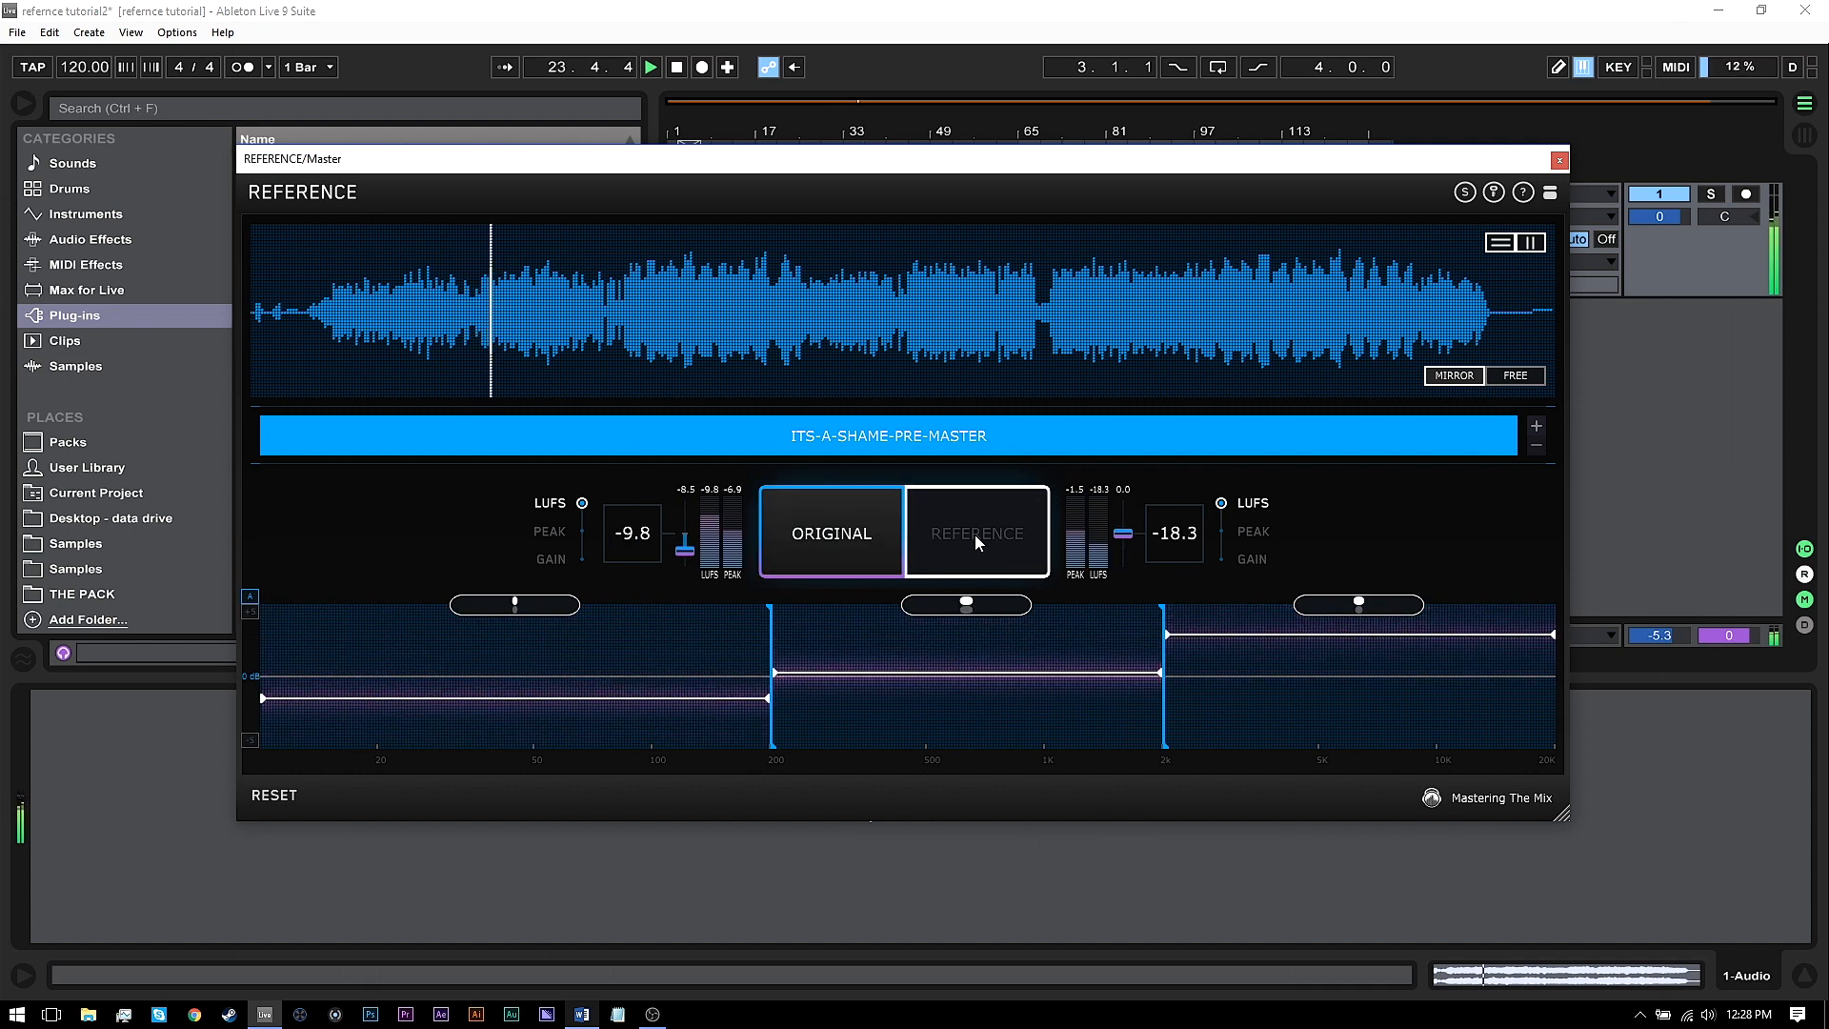
{"action": "left_click", "coordinate": [977, 542]}
{"action": "left_click", "coordinate": [869, 533]}
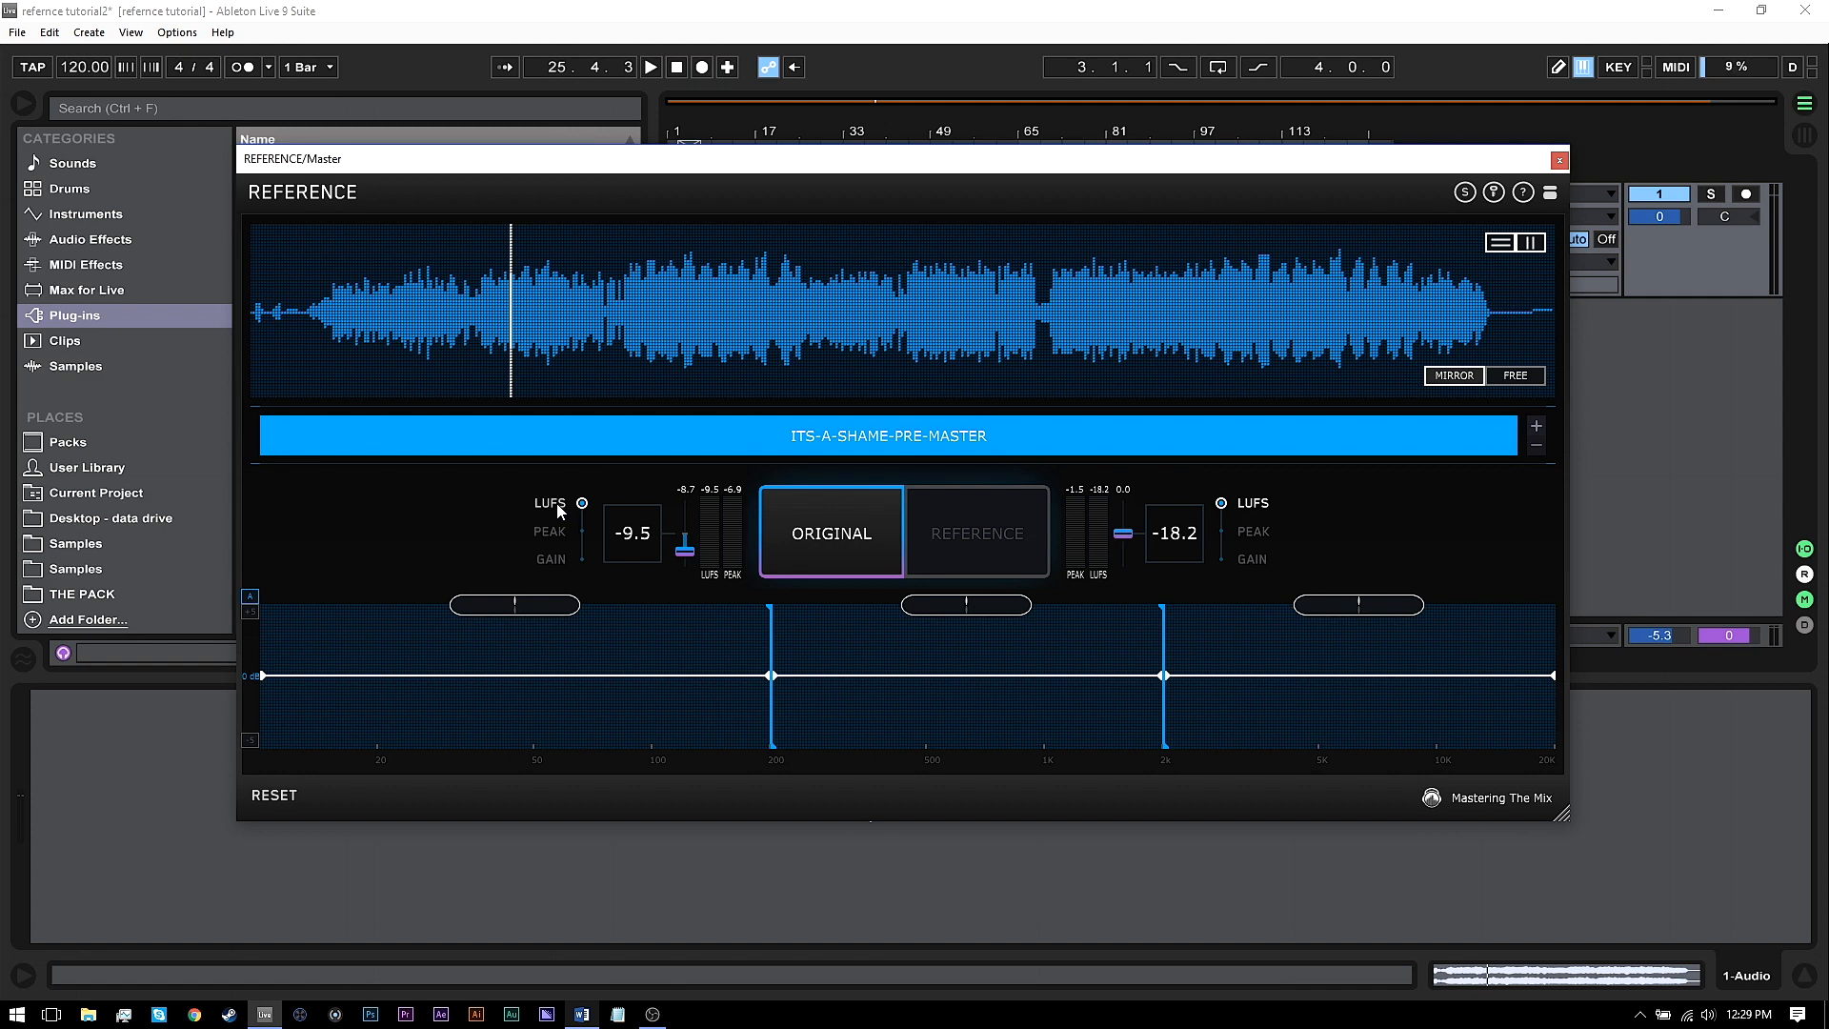
Switch the level readouts to Peak and on to Gain
{"action": "left_click", "coordinate": [556, 532]}
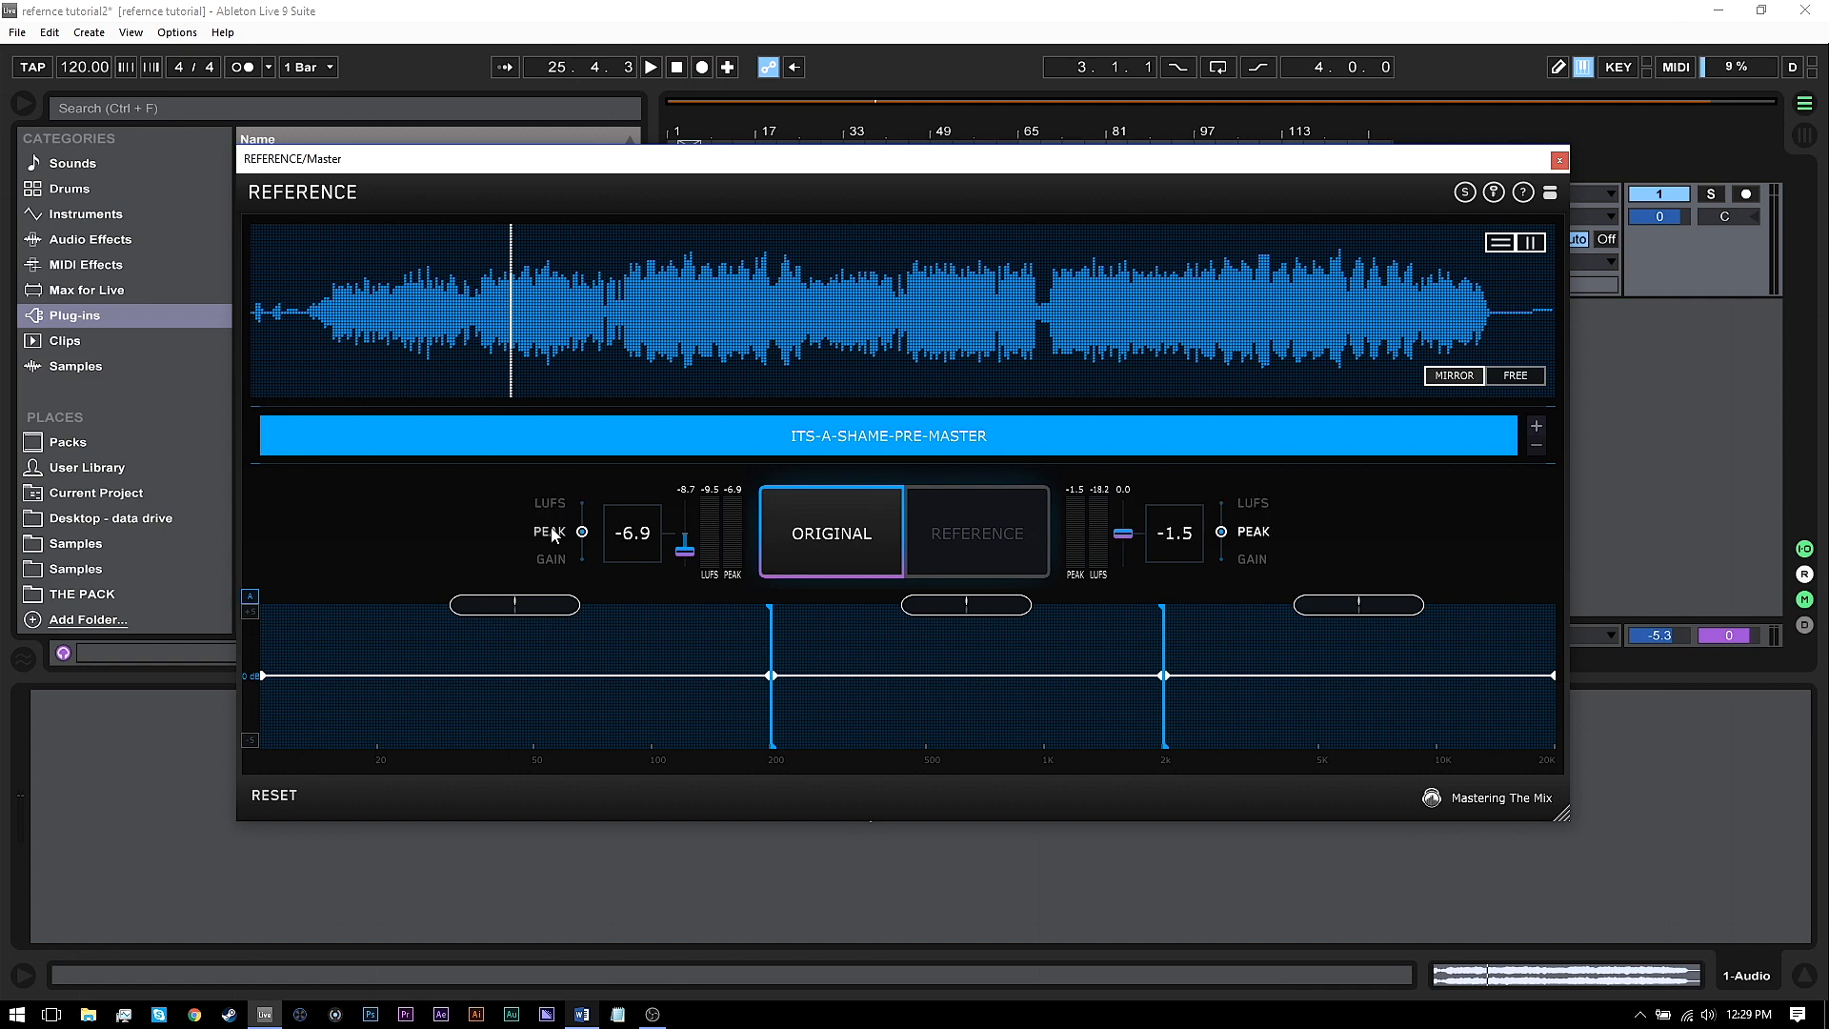
{"action": "left_click", "coordinate": [562, 560]}
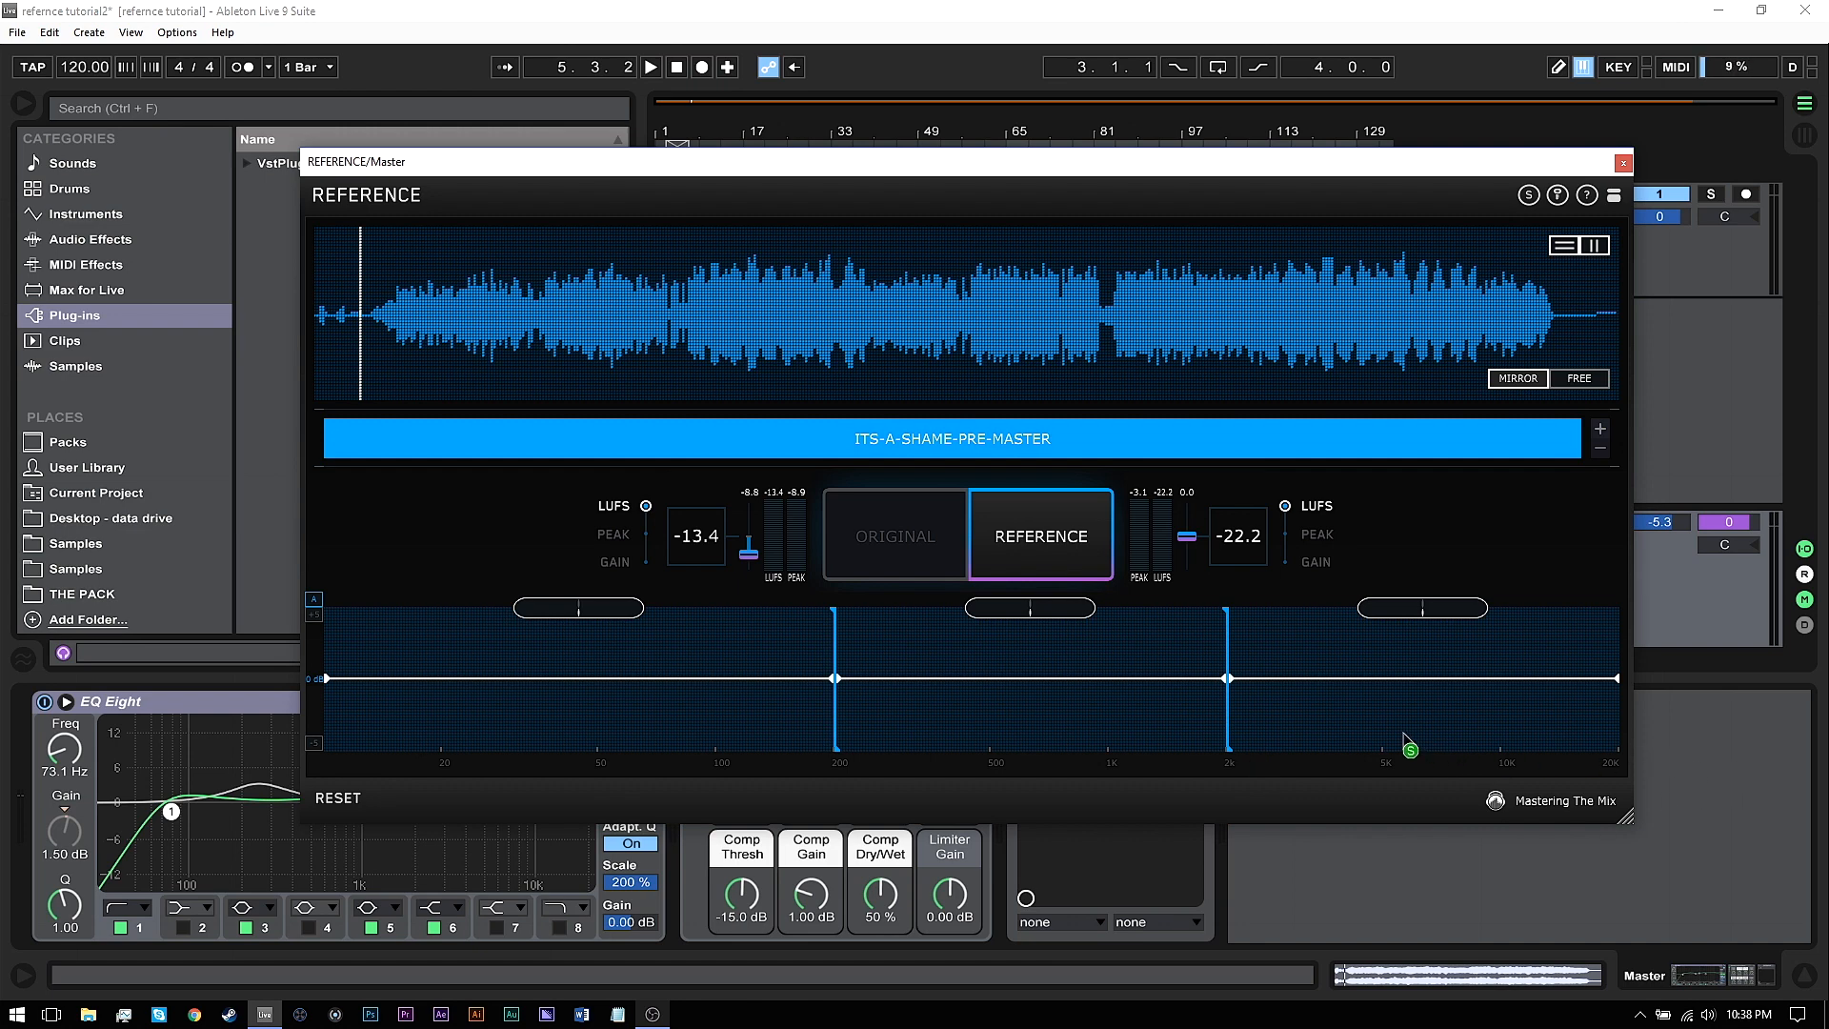
Try adding a band split between 5K and 10K in the frequency display, and remove it again
{"action": "left_click", "coordinate": [1453, 729]}
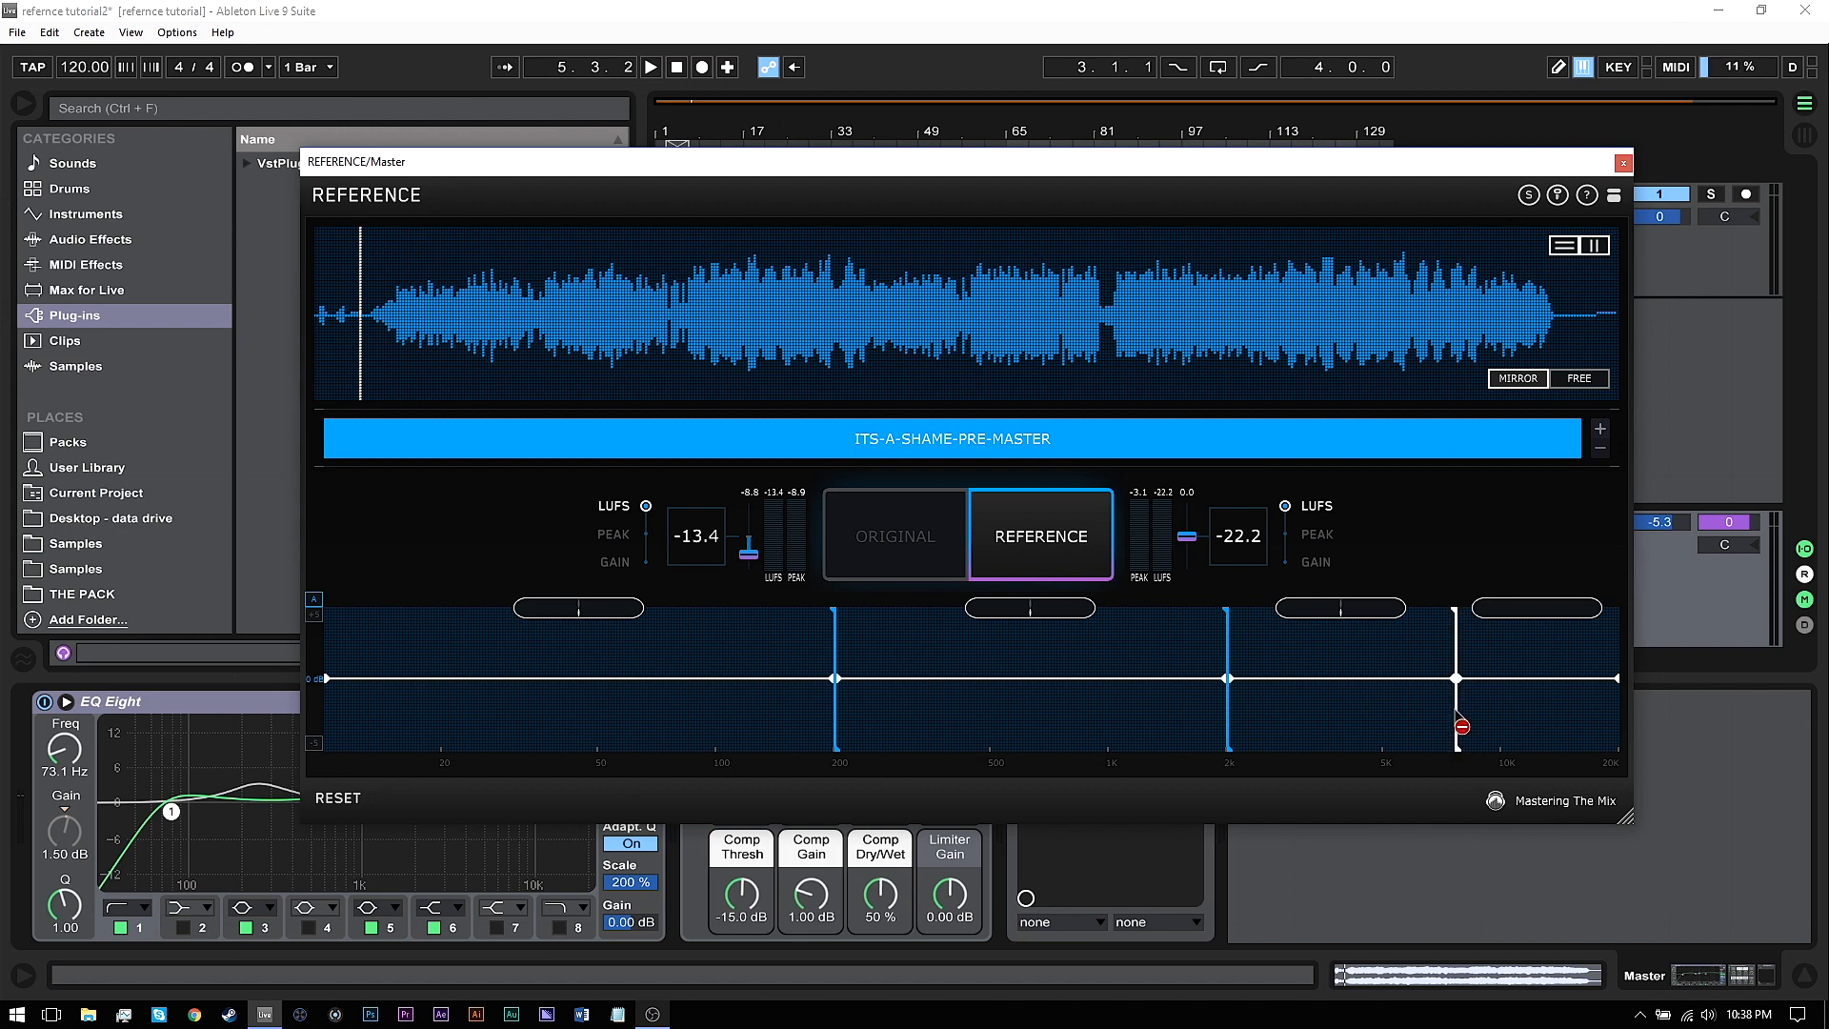
{"action": "left_click", "coordinate": [1454, 712]}
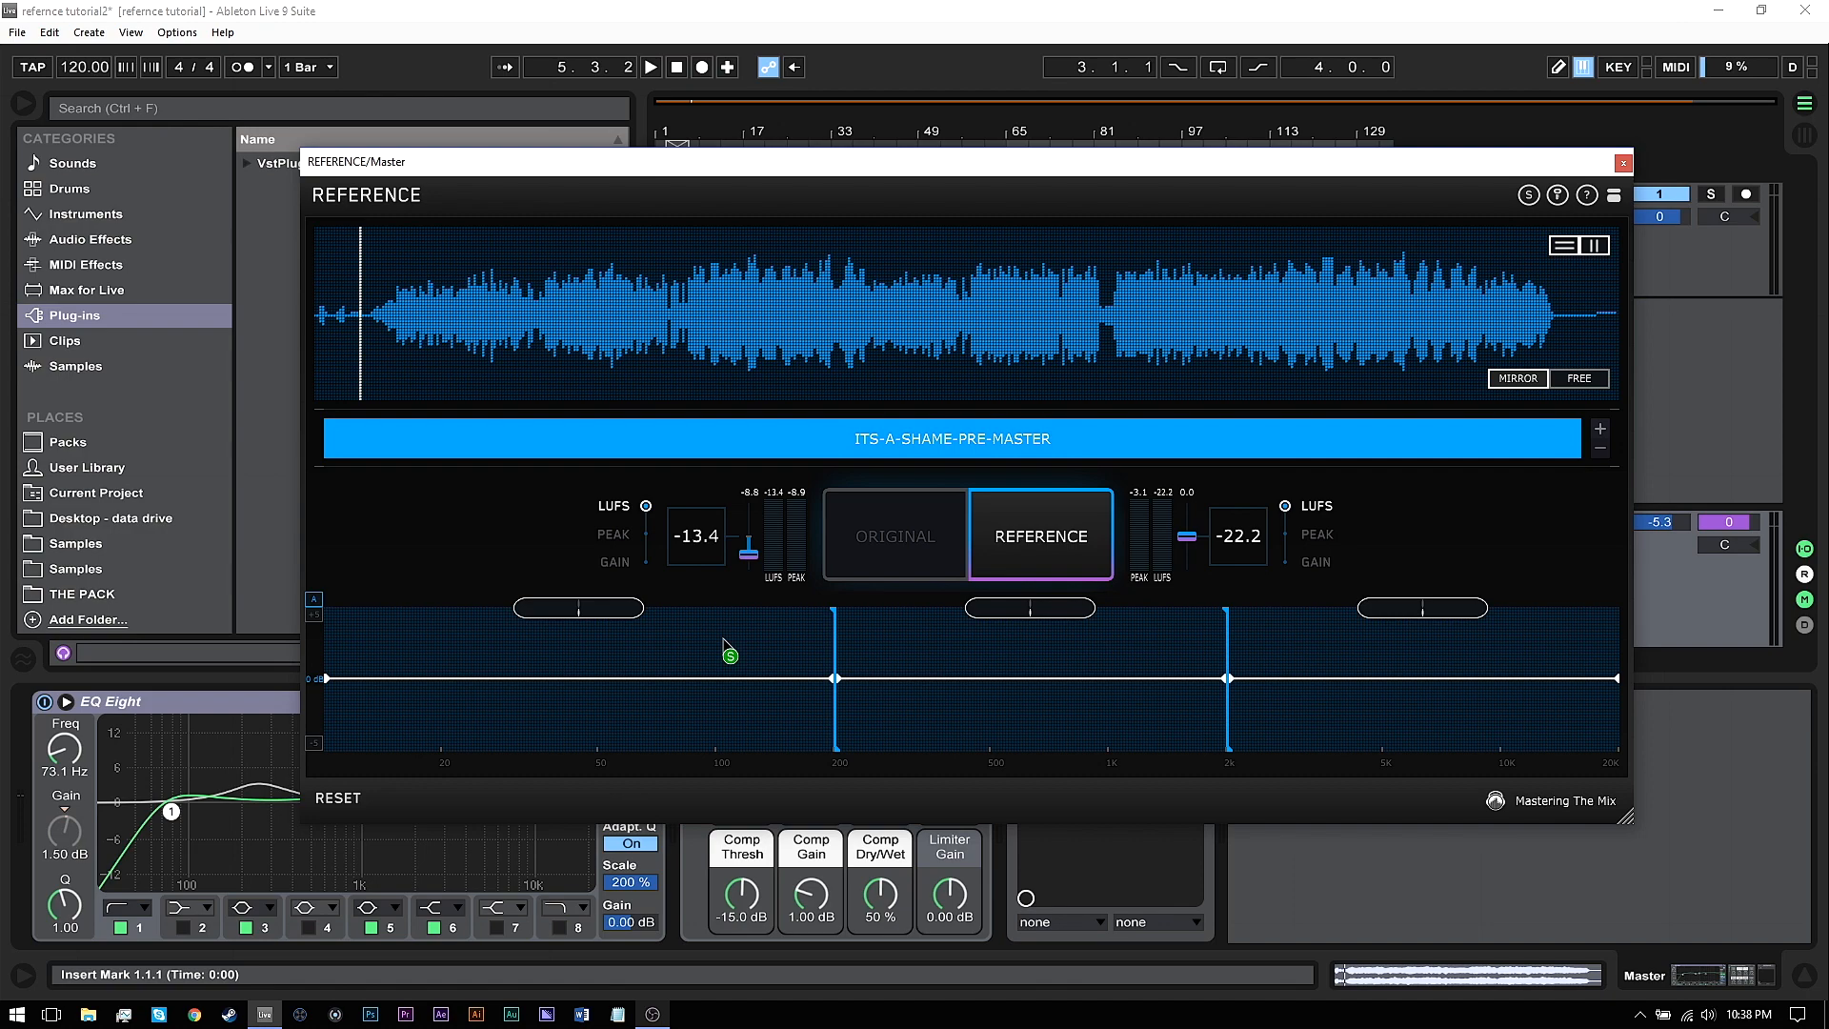
Play the song while alternating between original and reference to compare tonal balance across the three frequency bands, and stop playback
{"action": "key", "text": "space"}
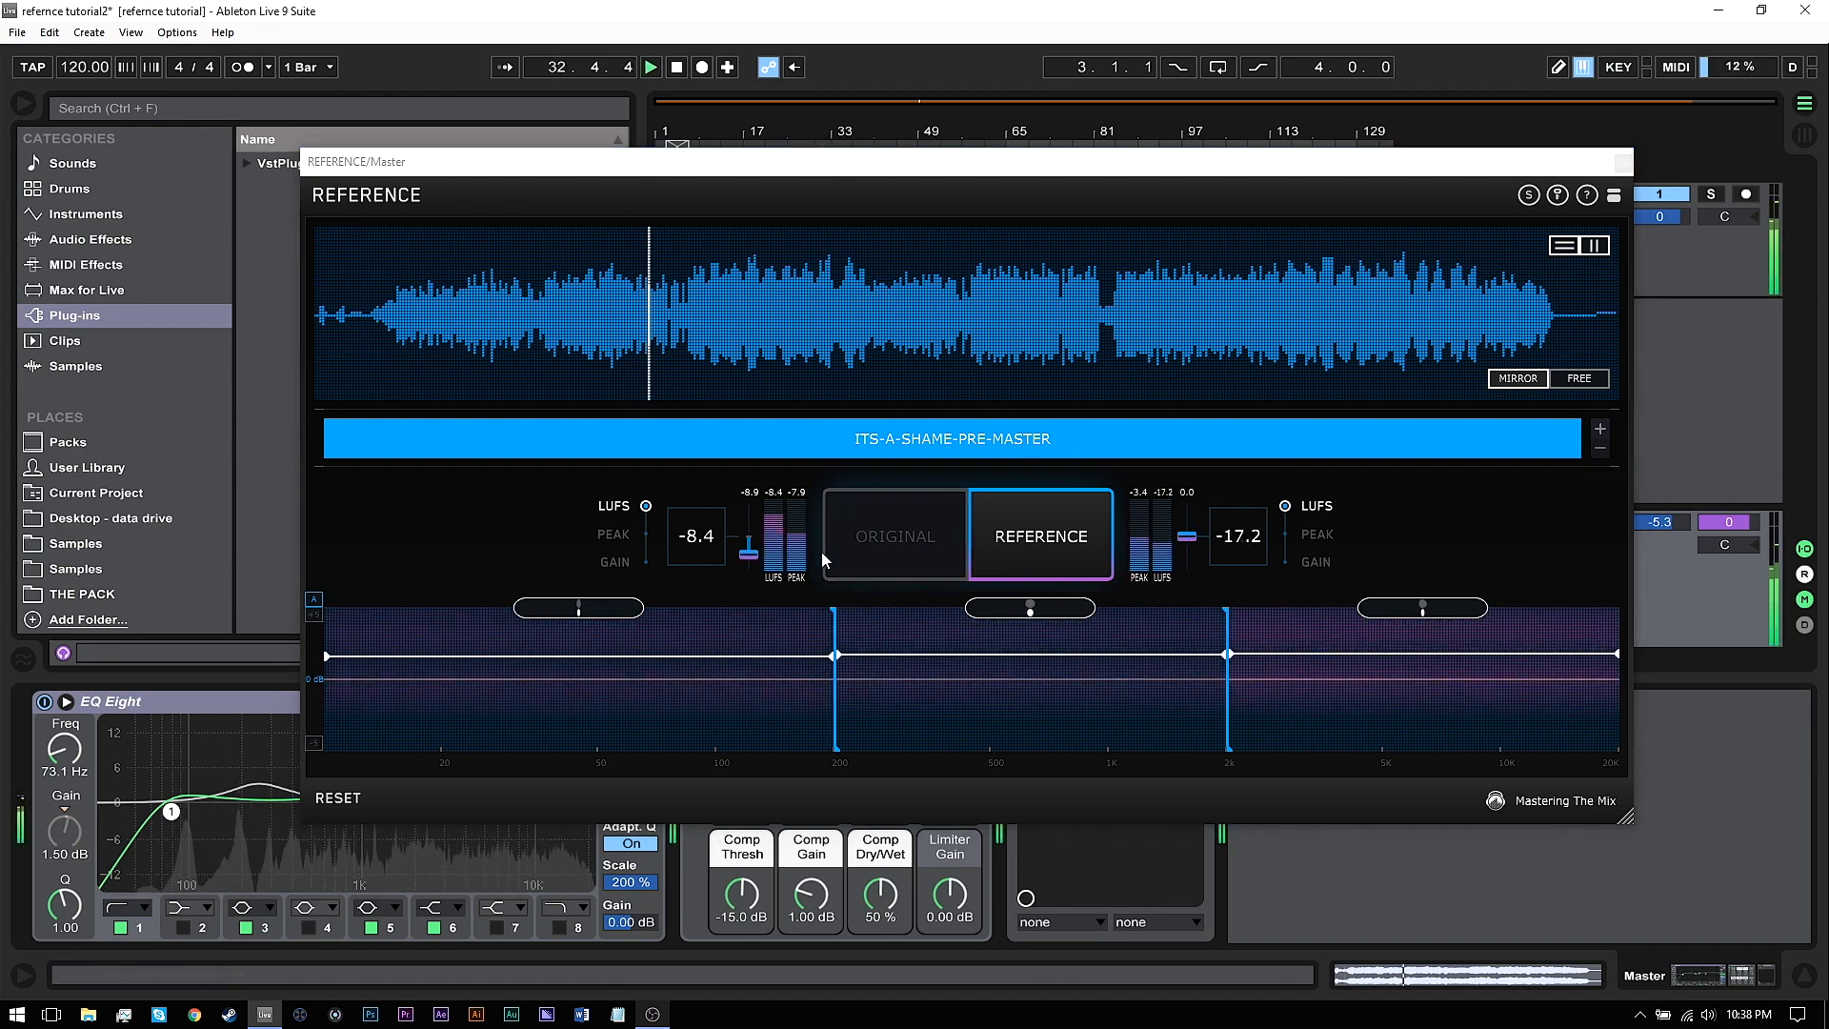
{"action": "left_click", "coordinate": [885, 556]}
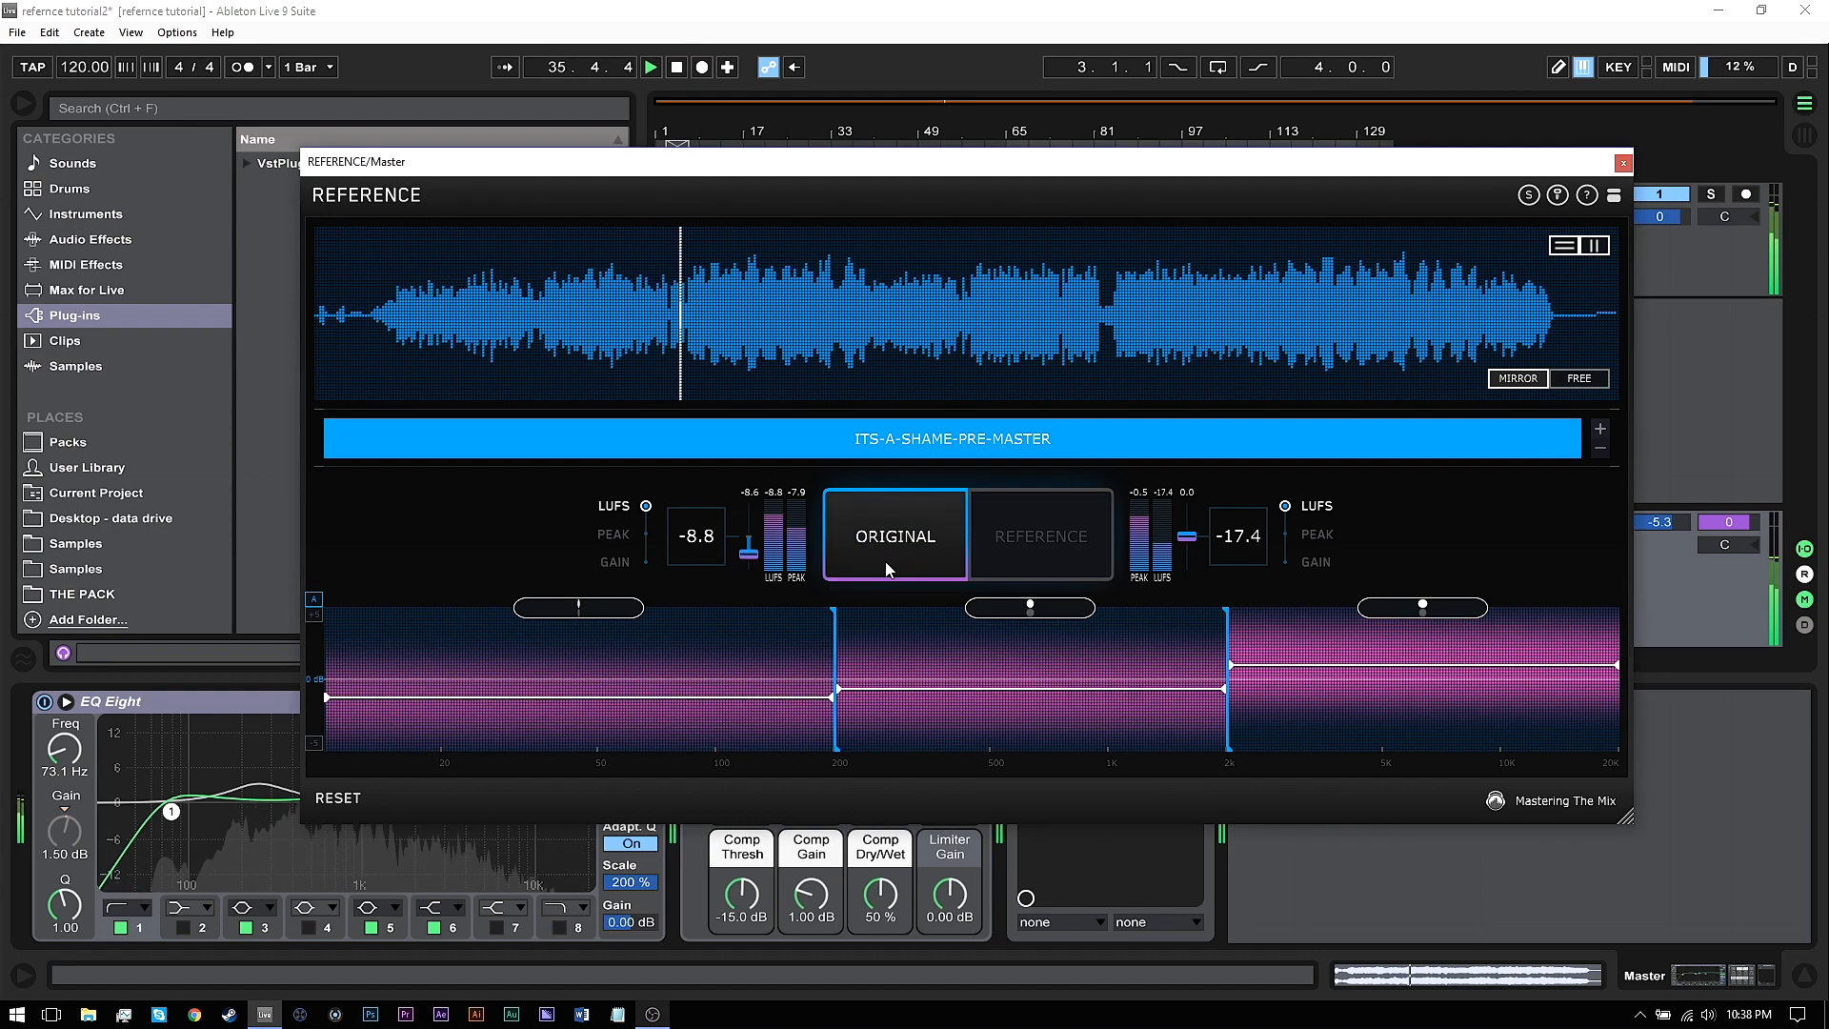
{"action": "left_click", "coordinate": [1036, 563]}
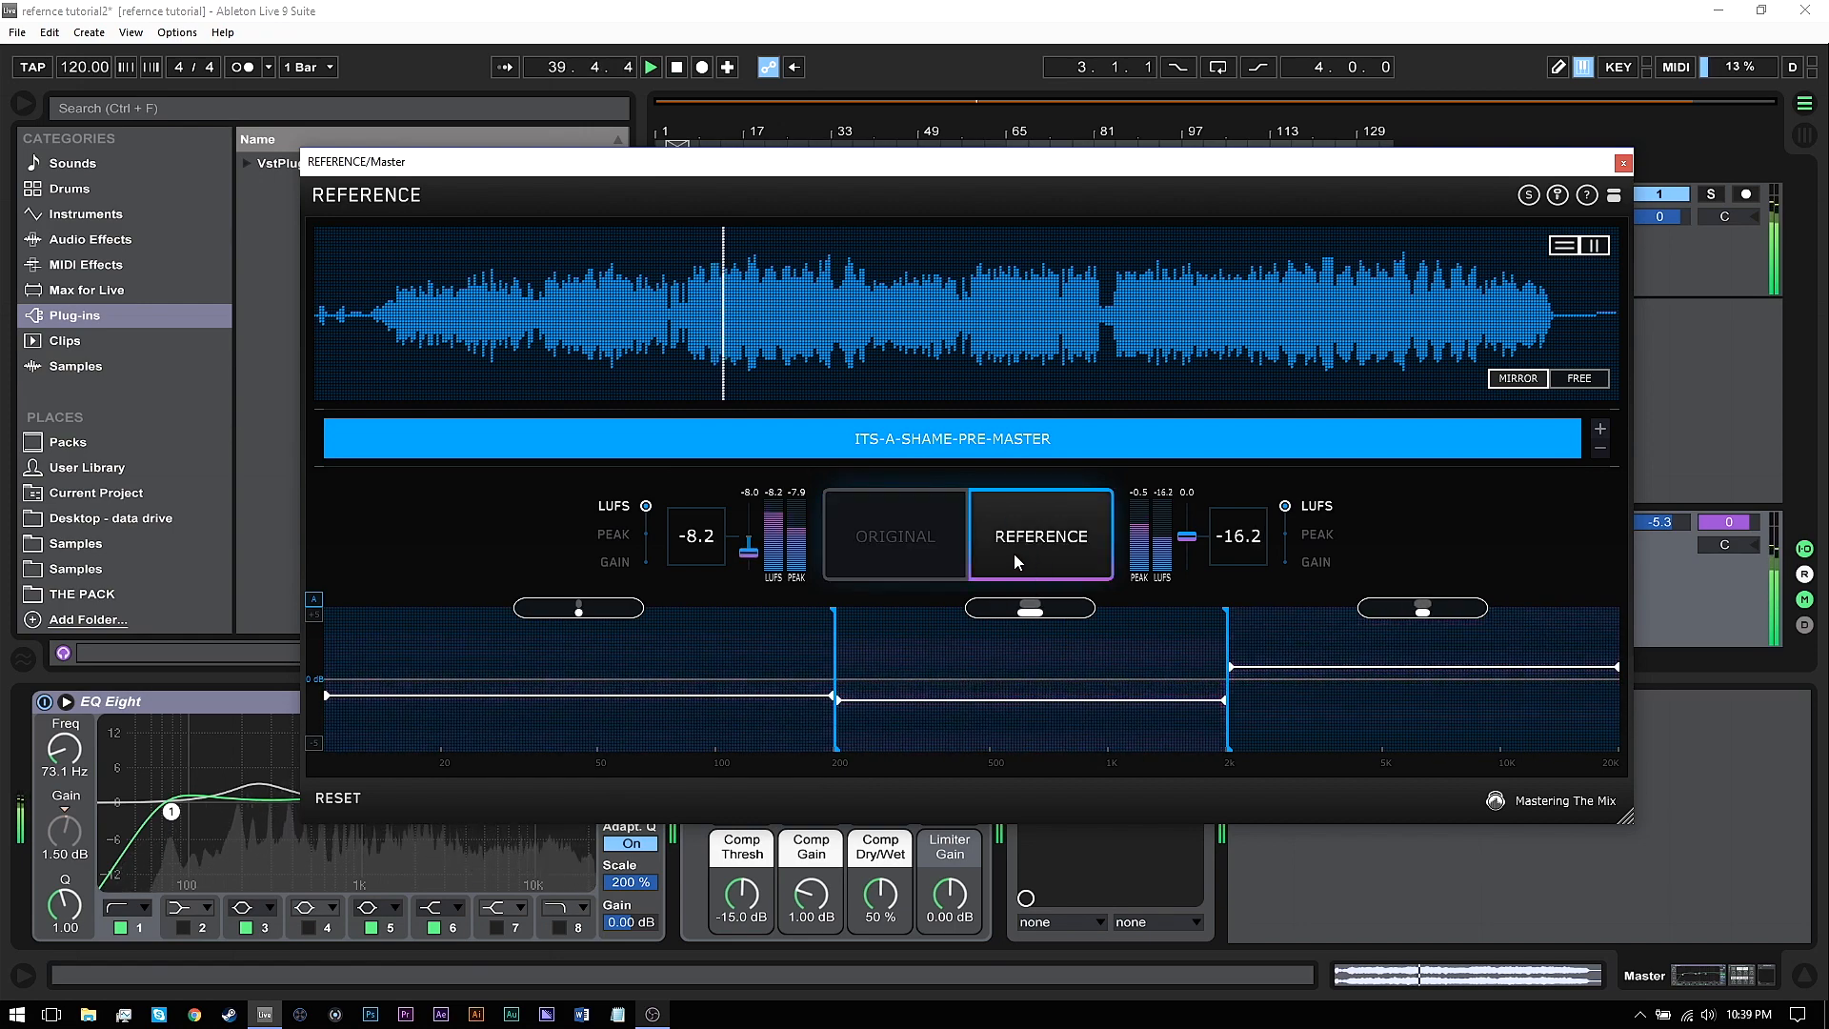
{"action": "left_click", "coordinate": [924, 539]}
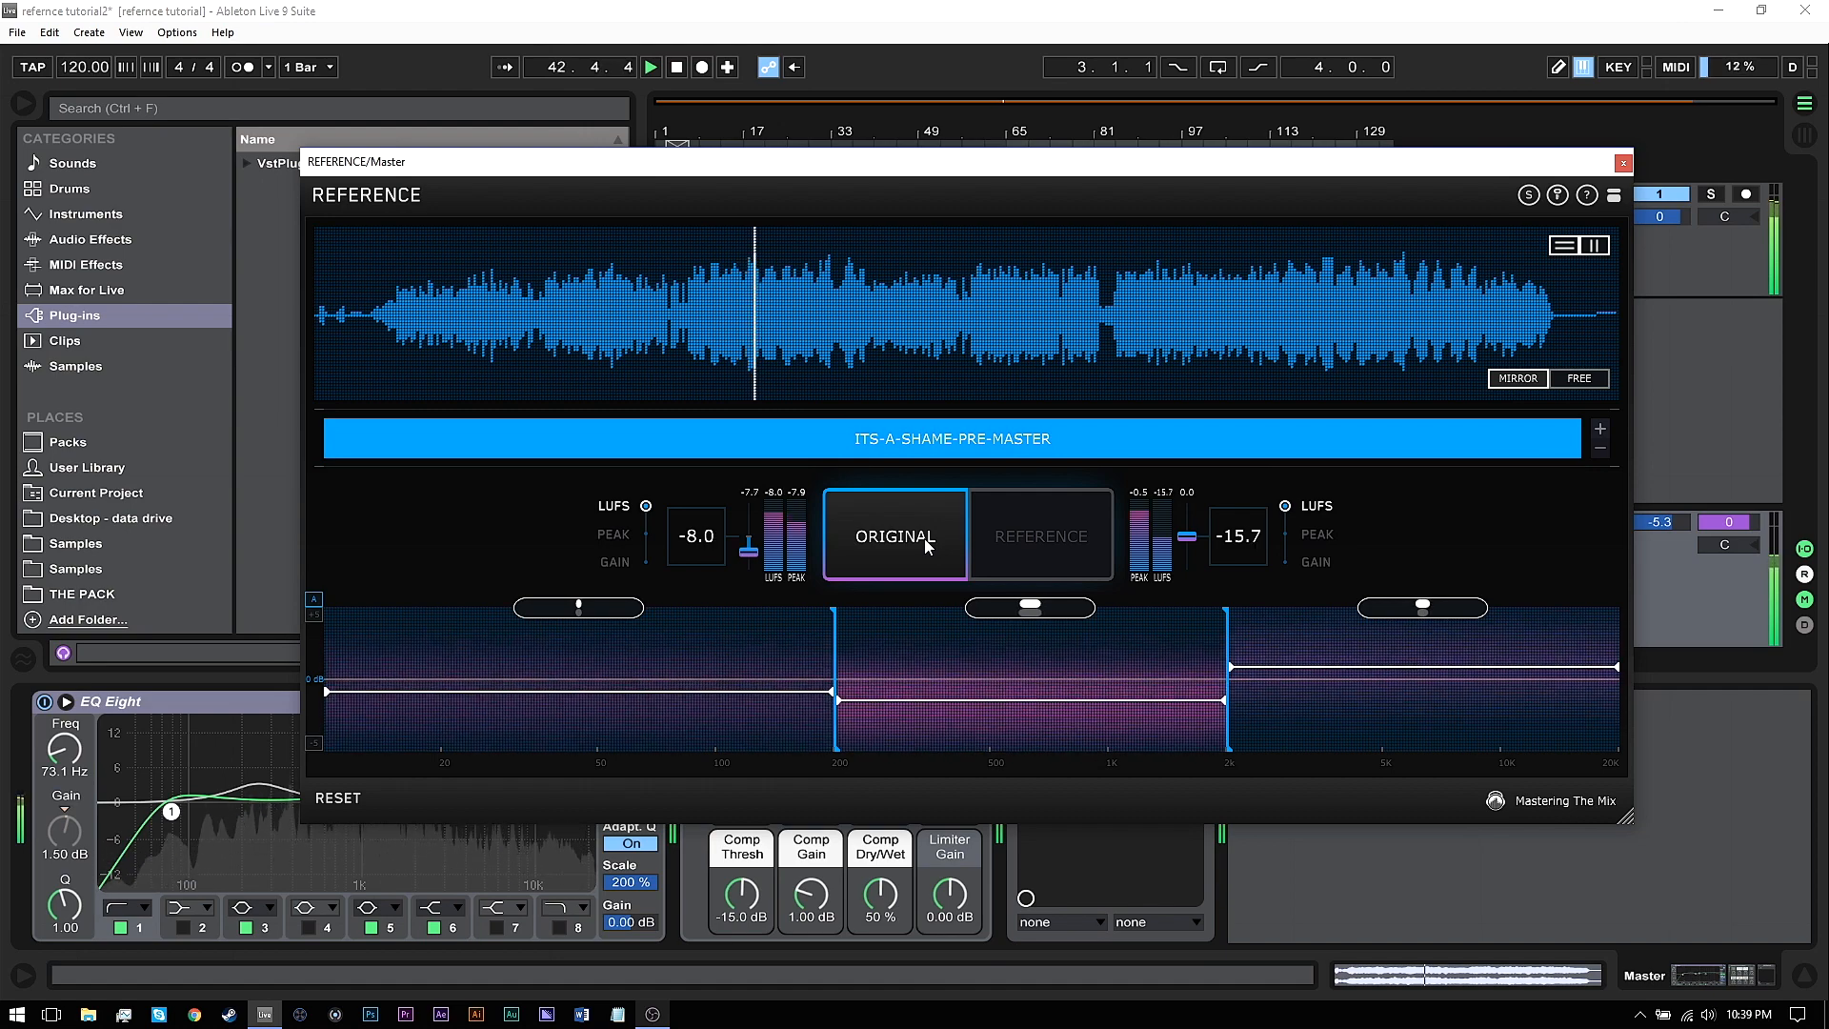
{"action": "key", "text": "space"}
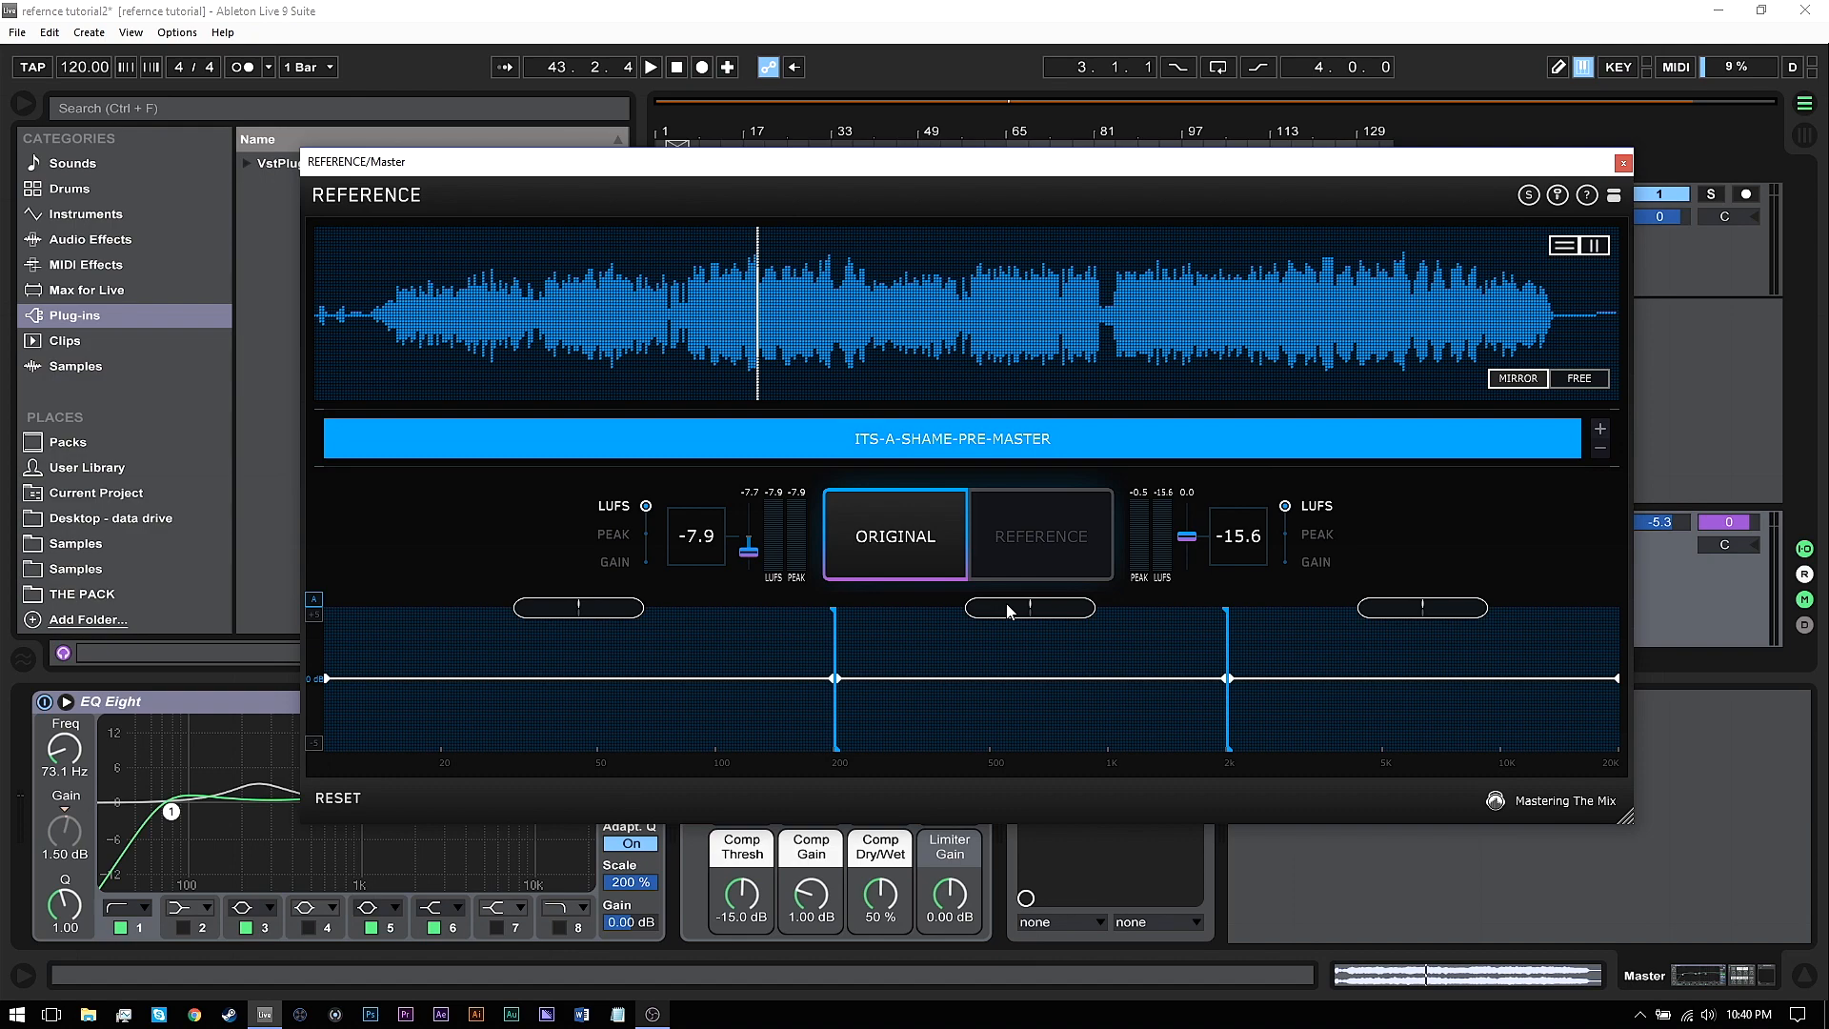
Play an earlier section of the song and compare the original's band levels and compression with the reference, and stop playback
{"action": "key", "text": "space"}
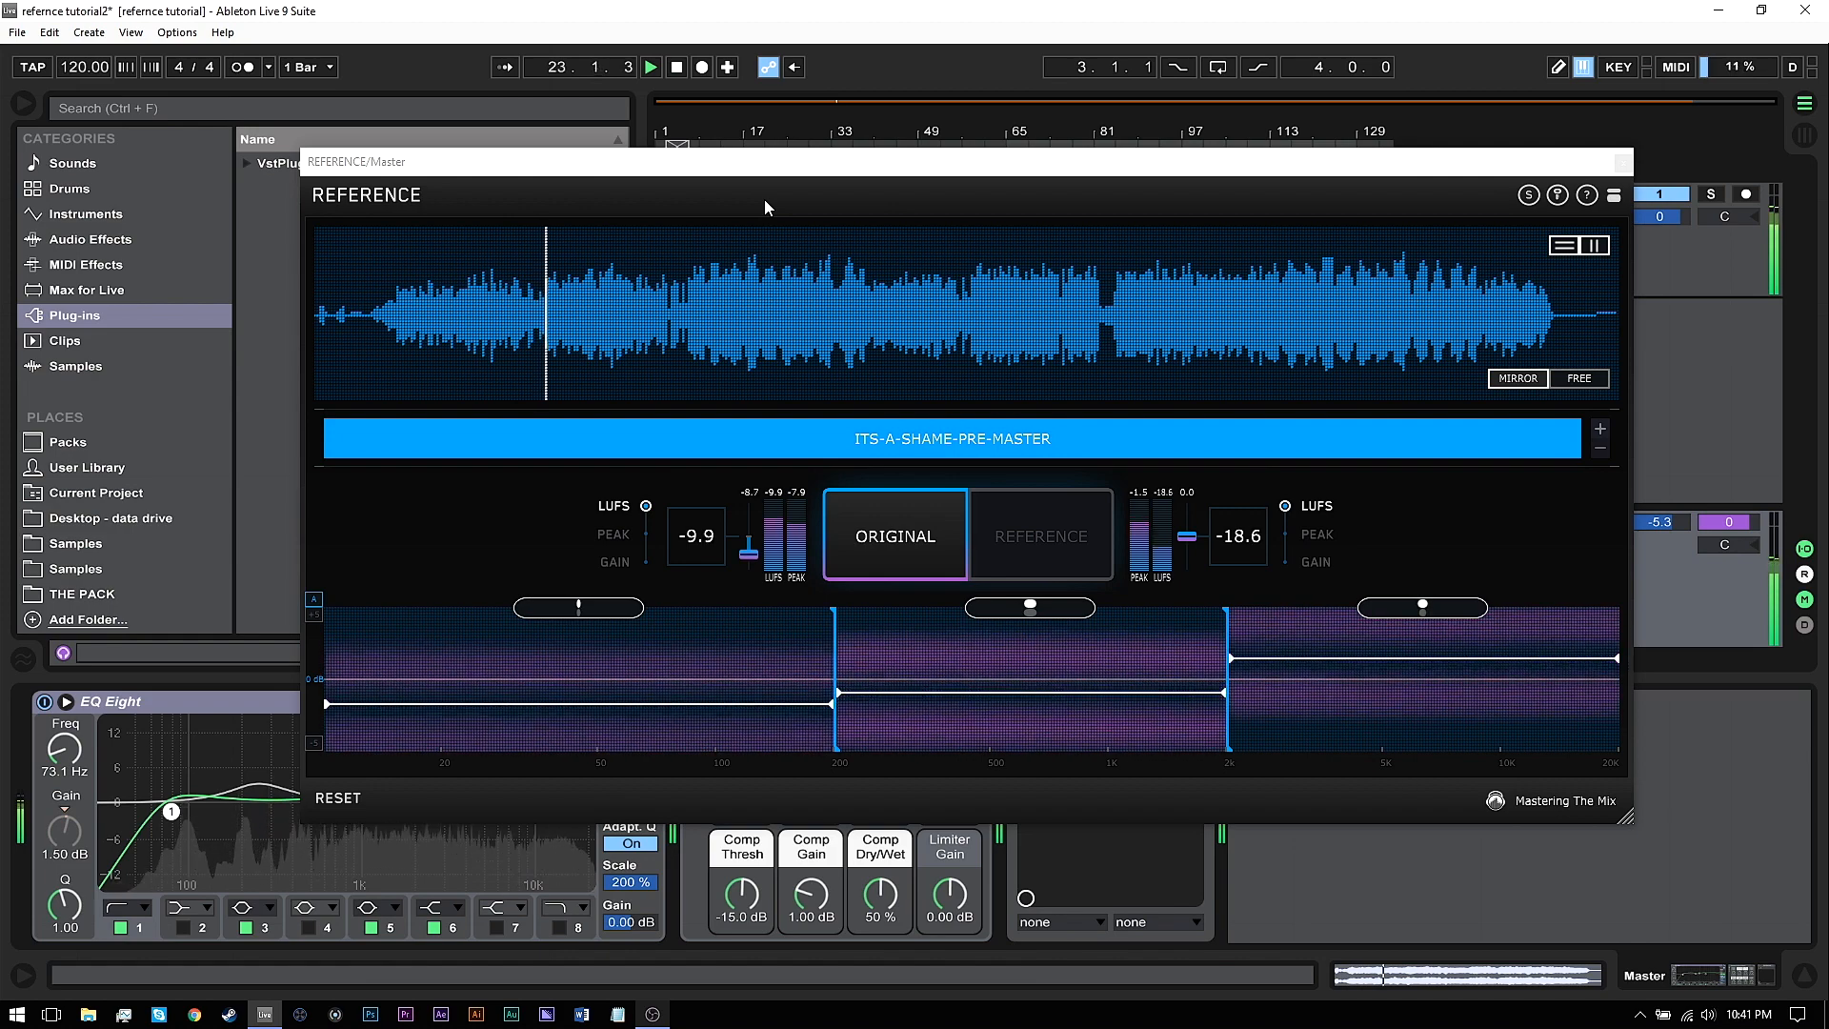
{"action": "left_click", "coordinate": [1052, 538]}
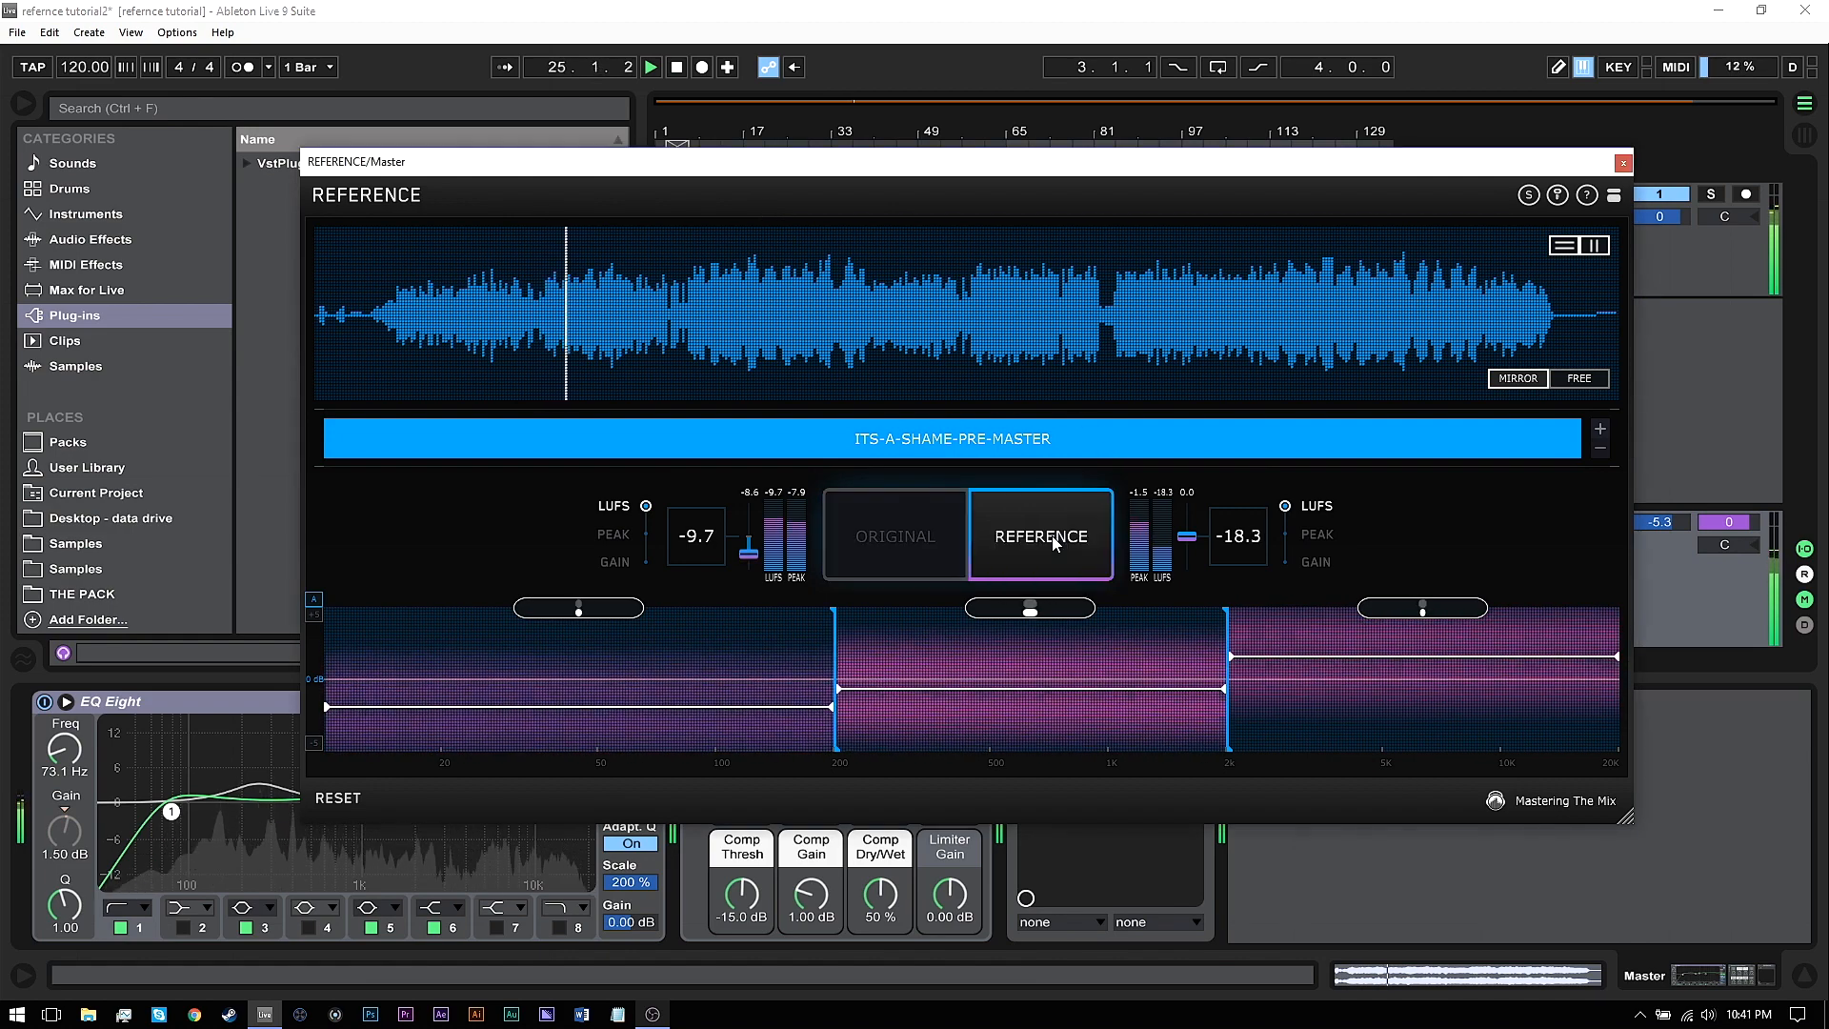
{"action": "left_click", "coordinate": [924, 534]}
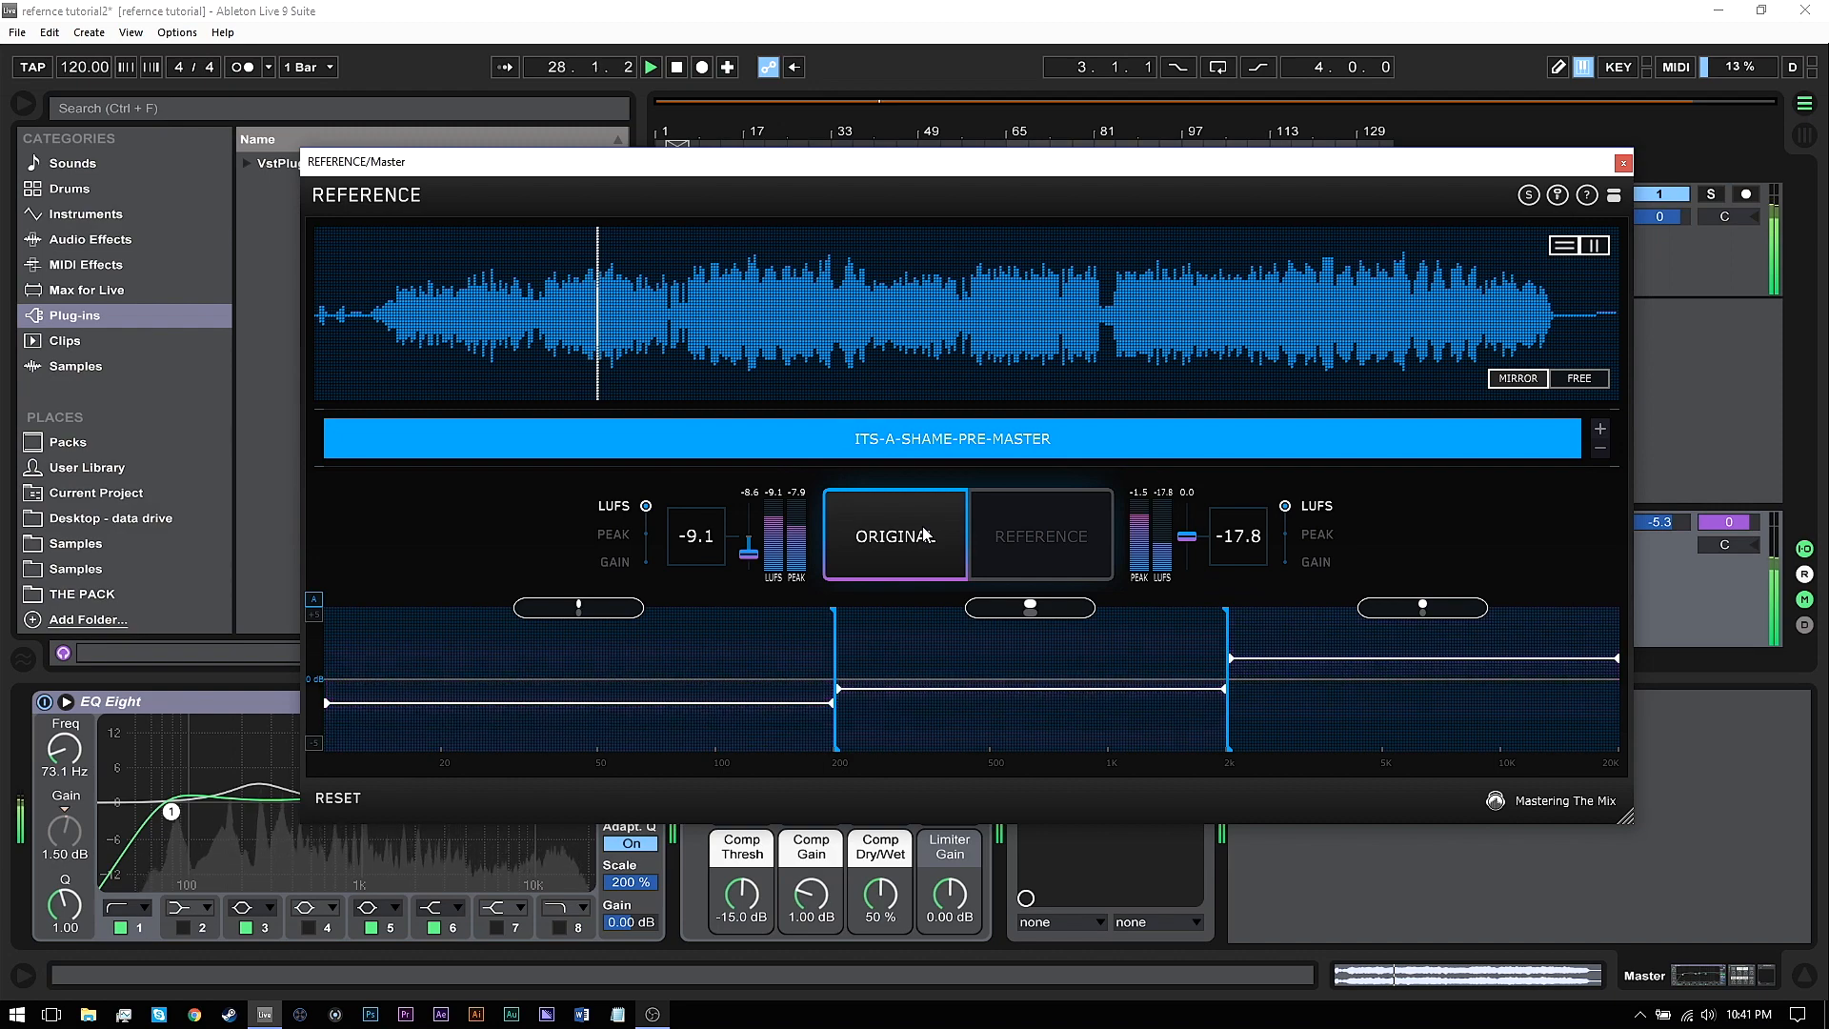
{"action": "left_click", "coordinate": [1066, 531]}
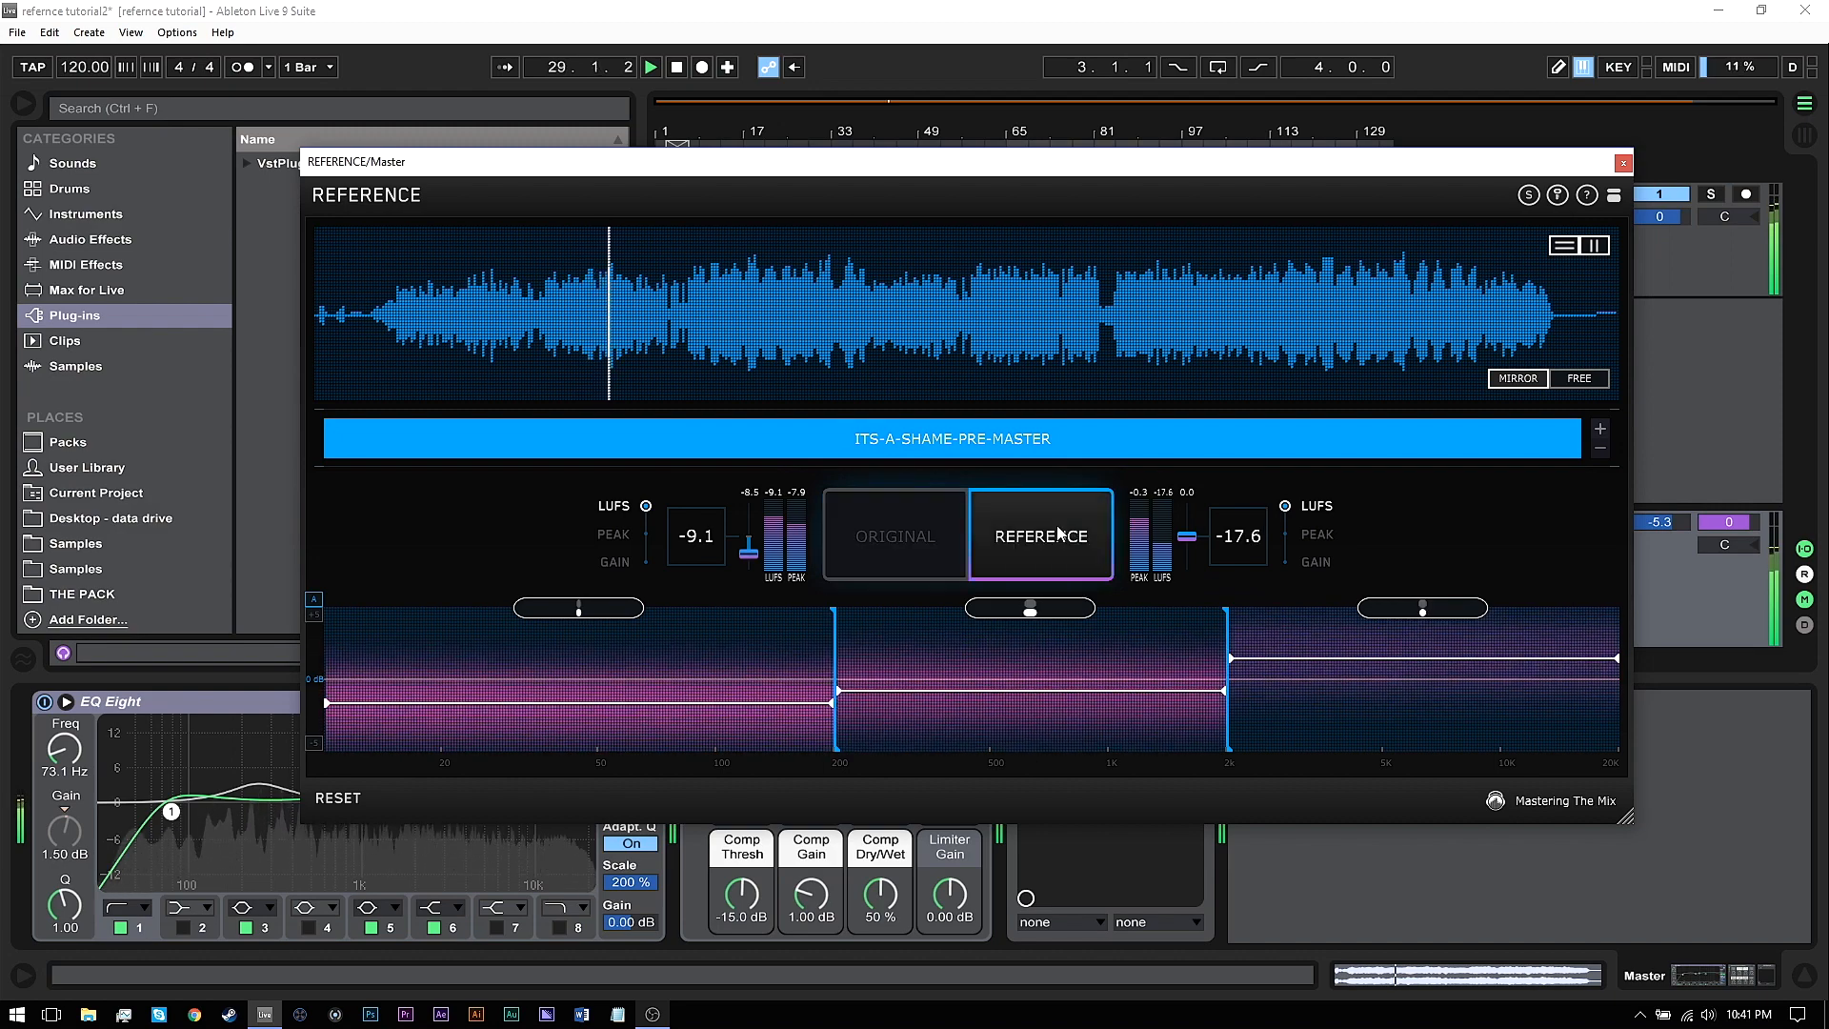
{"action": "key", "text": "space"}
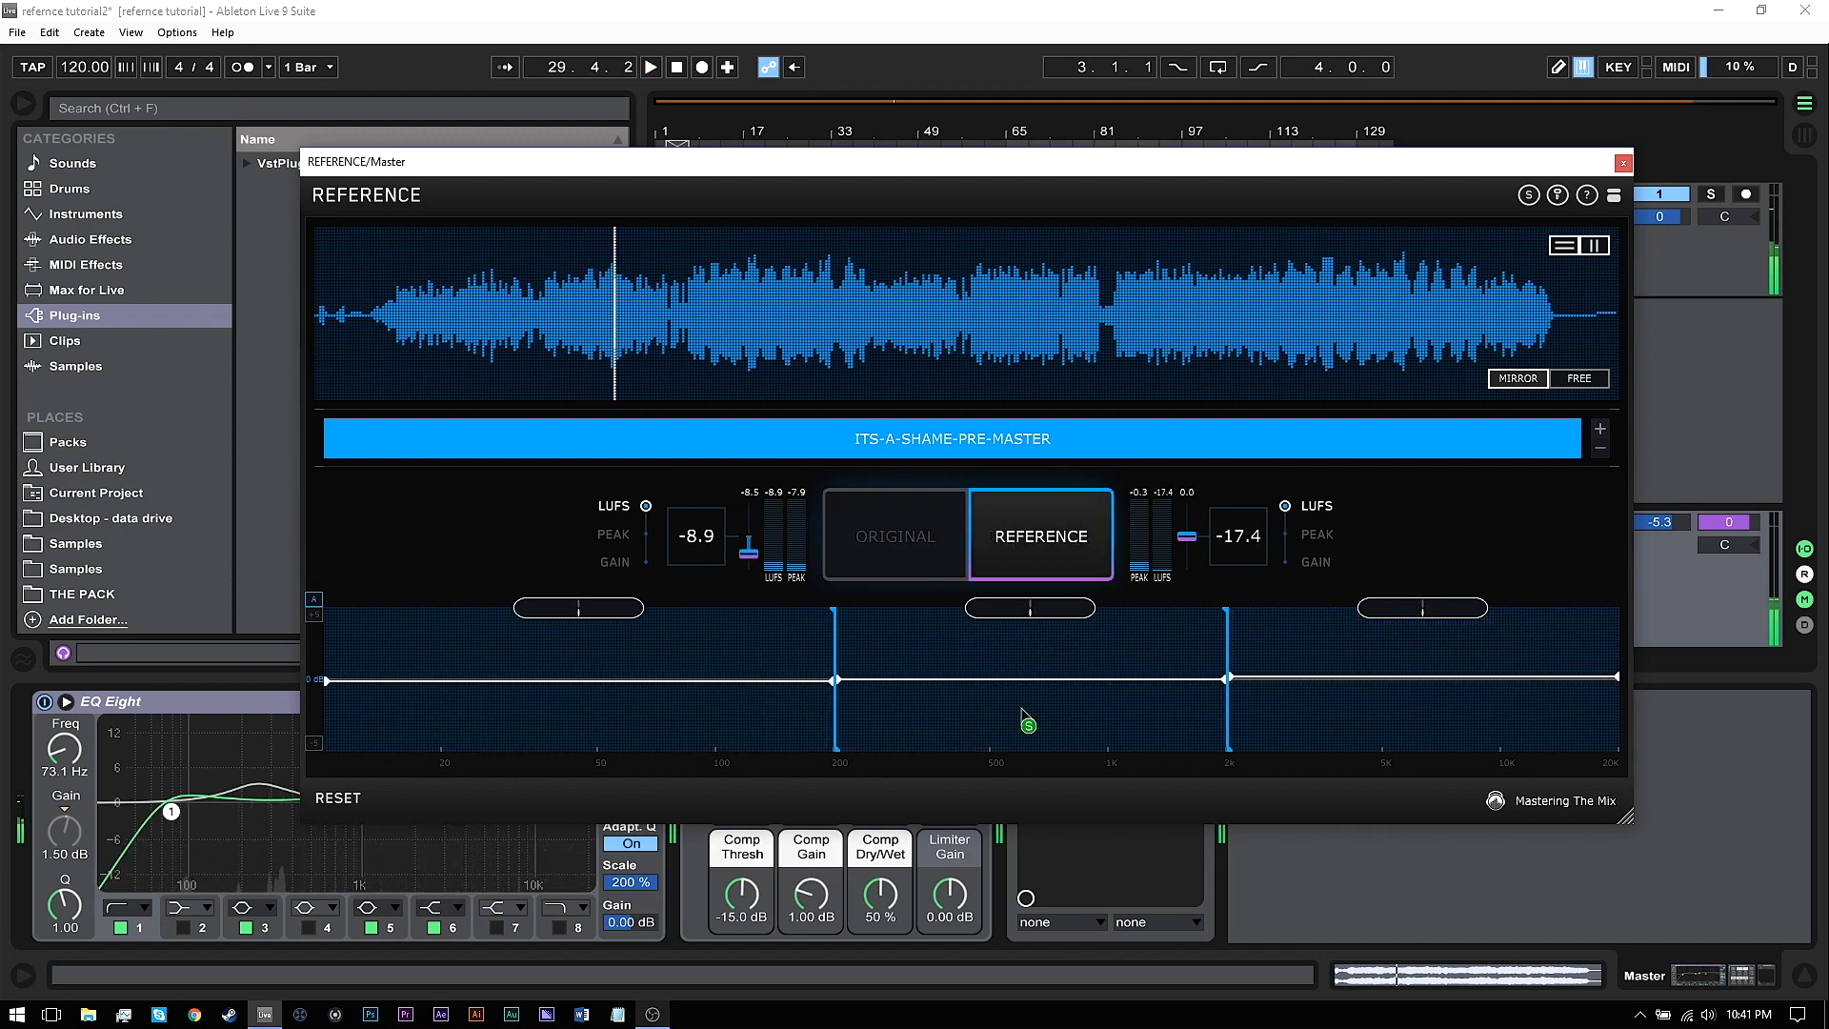